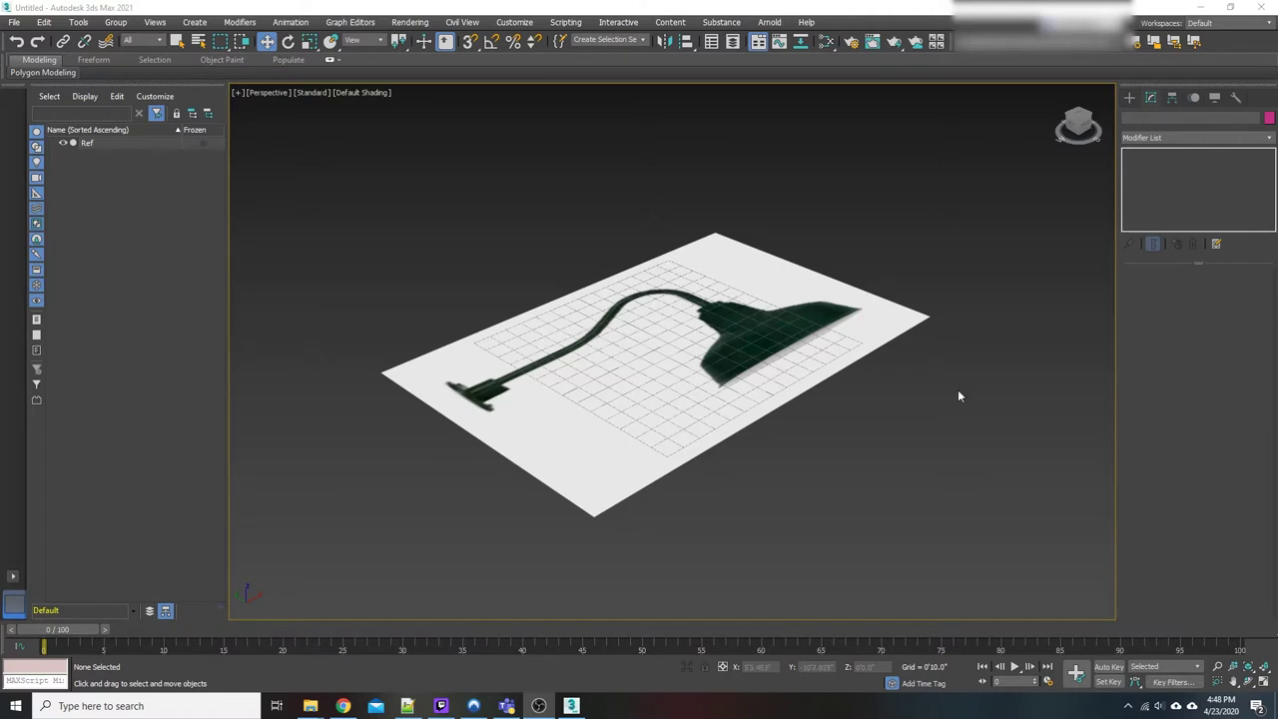
# - Pan and orbit the view around the lamp reference plane
pyautogui.moveTo(958, 396); pyautogui.dragTo(931, 410, button='middle')
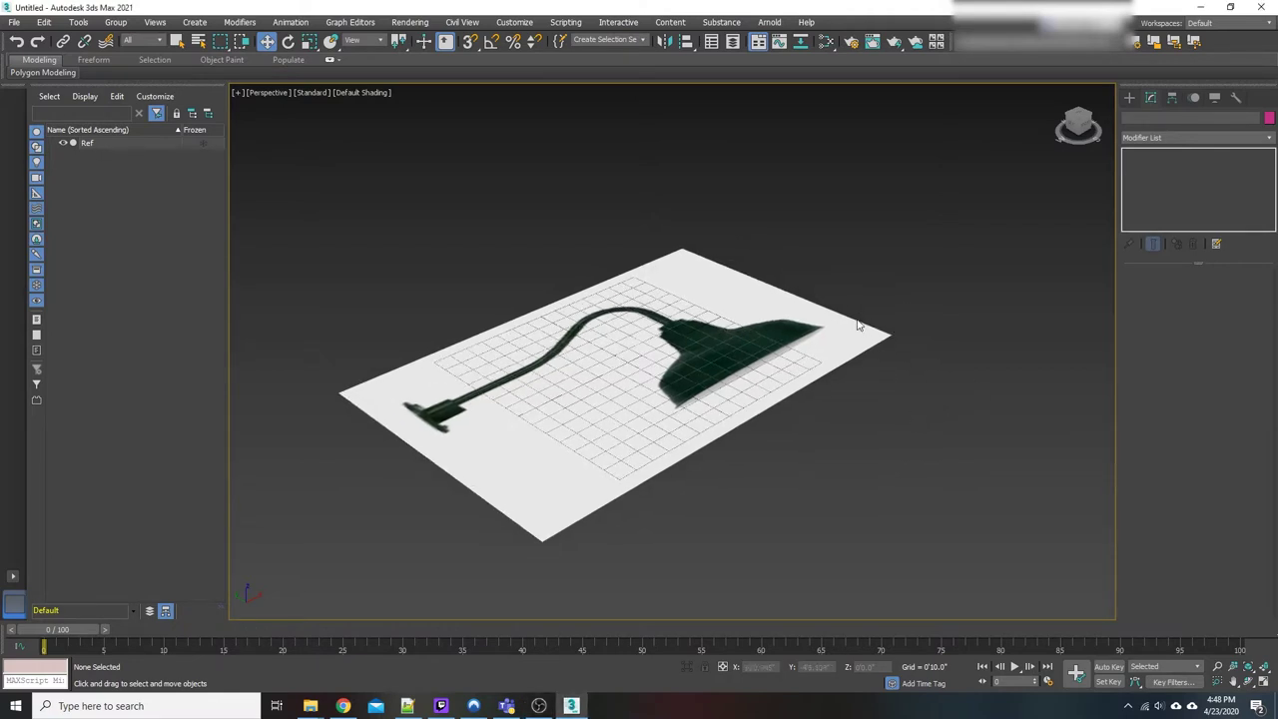
pyautogui.keyDown('alt'); pyautogui.moveTo(841, 388); pyautogui.dragTo(738, 411, button='middle'); pyautogui.keyUp('alt')
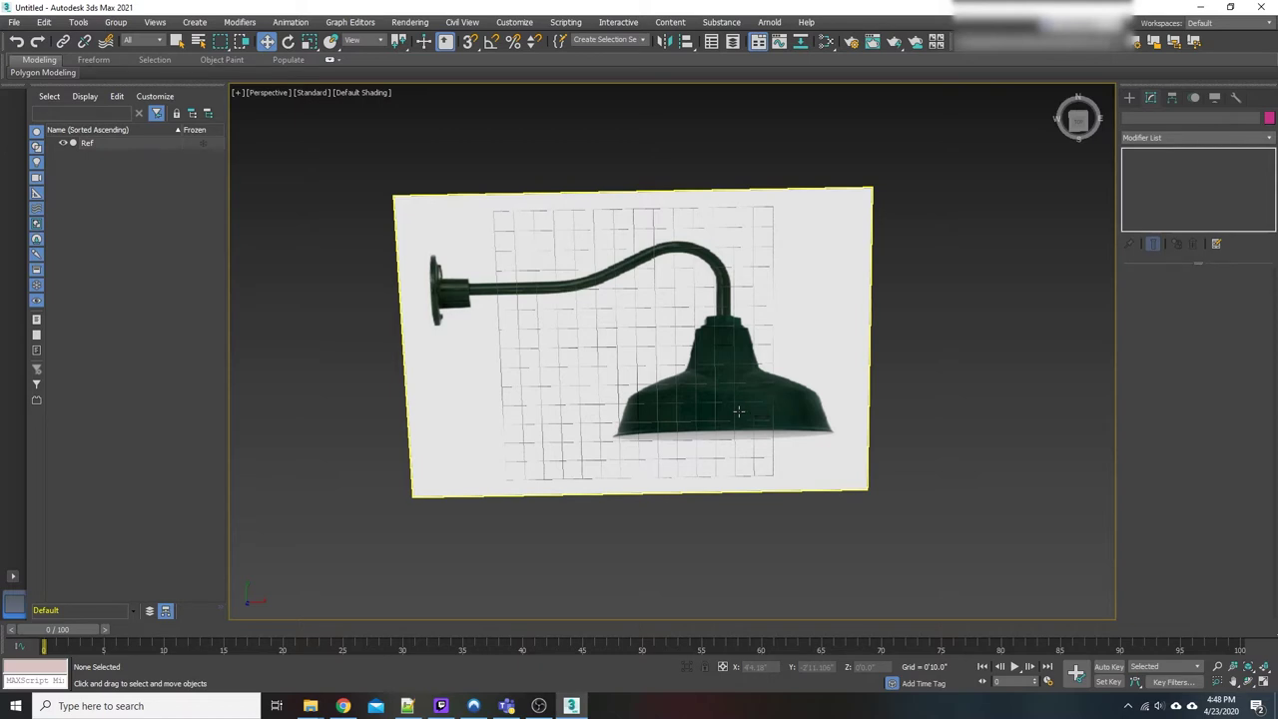
pyautogui.moveTo(879, 358); pyautogui.dragTo(684, 368, button='middle')
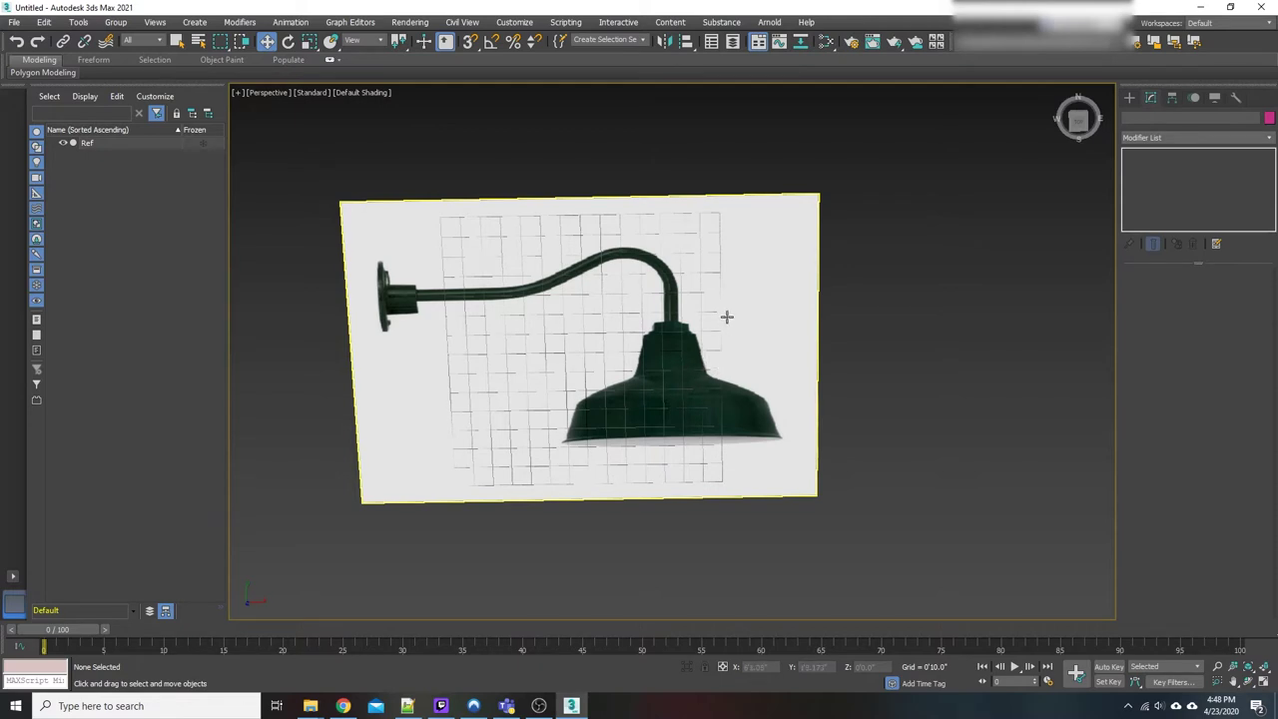
pyautogui.moveTo(713, 365); pyautogui.dragTo(608, 300, button='middle')
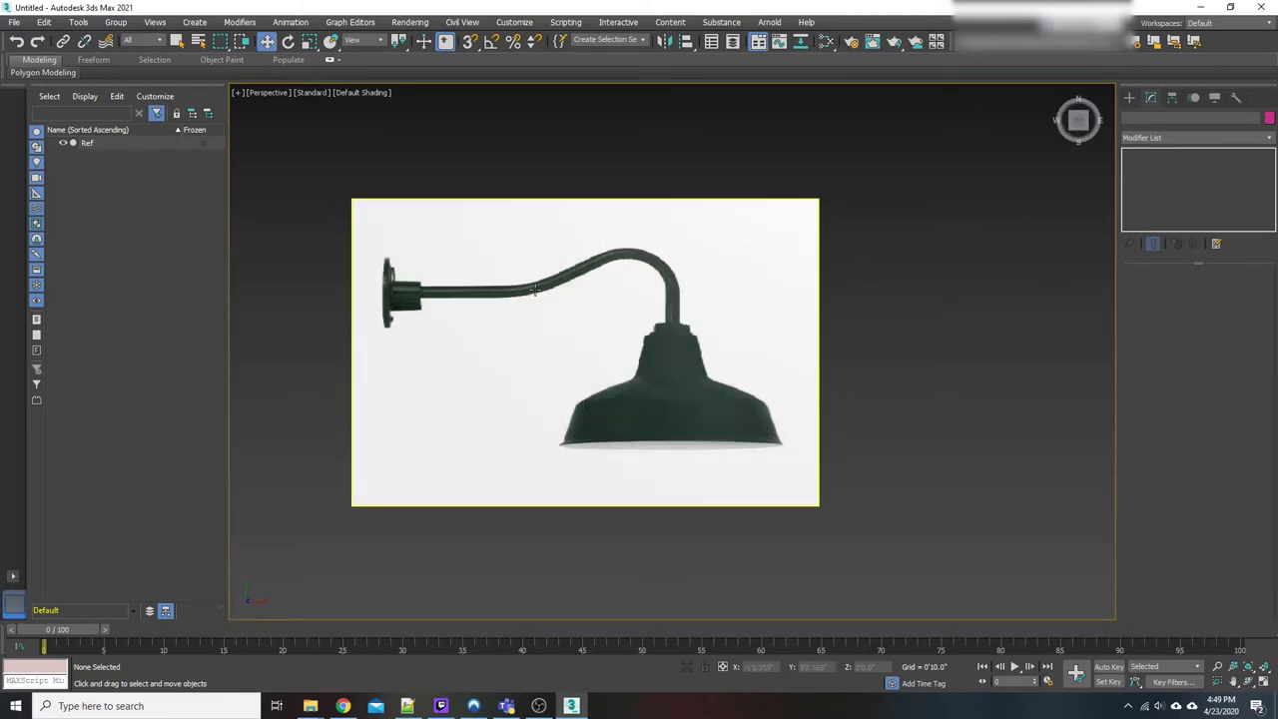
pyautogui.moveTo(505, 359); pyautogui.dragTo(602, 329, button='middle')
pyautogui.keyDown('alt'); pyautogui.moveTo(644, 472); pyautogui.dragTo(682, 400, button='middle'); pyautogui.keyUp('alt')
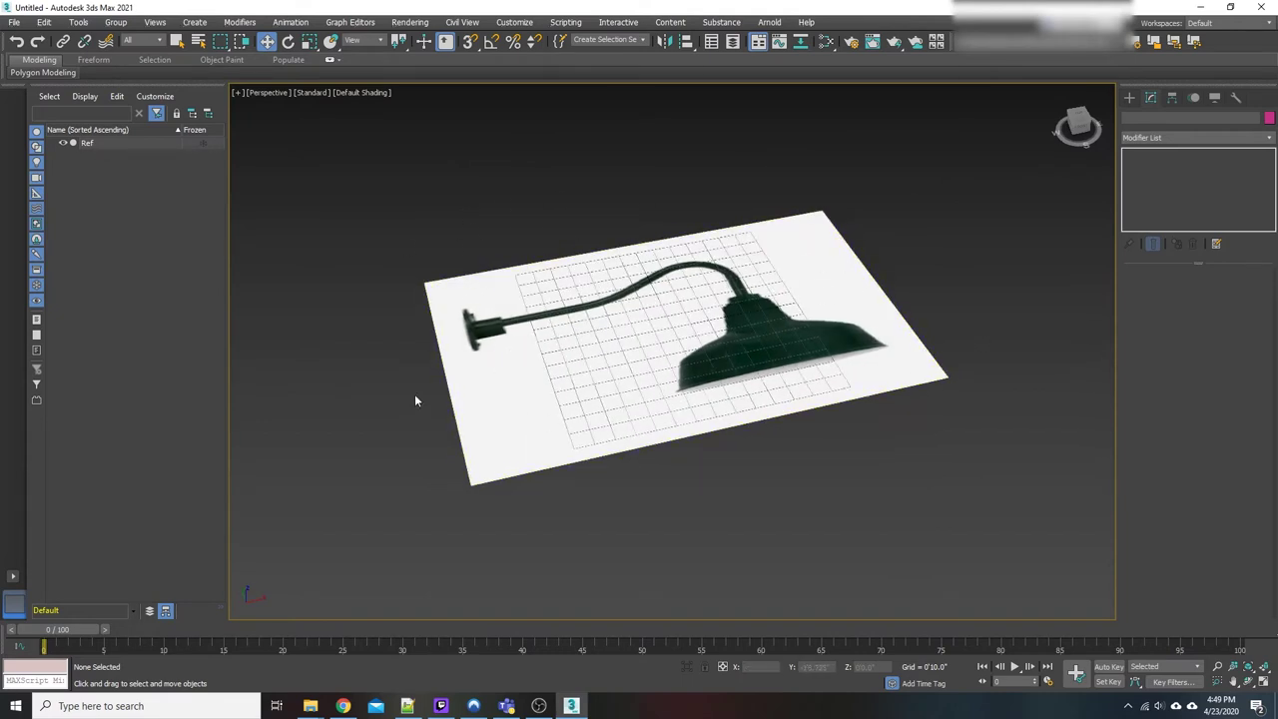
# - Frame the lampshade reference in a zoomed front orthographic view and open the Create panel
pyautogui.click(1082, 120)
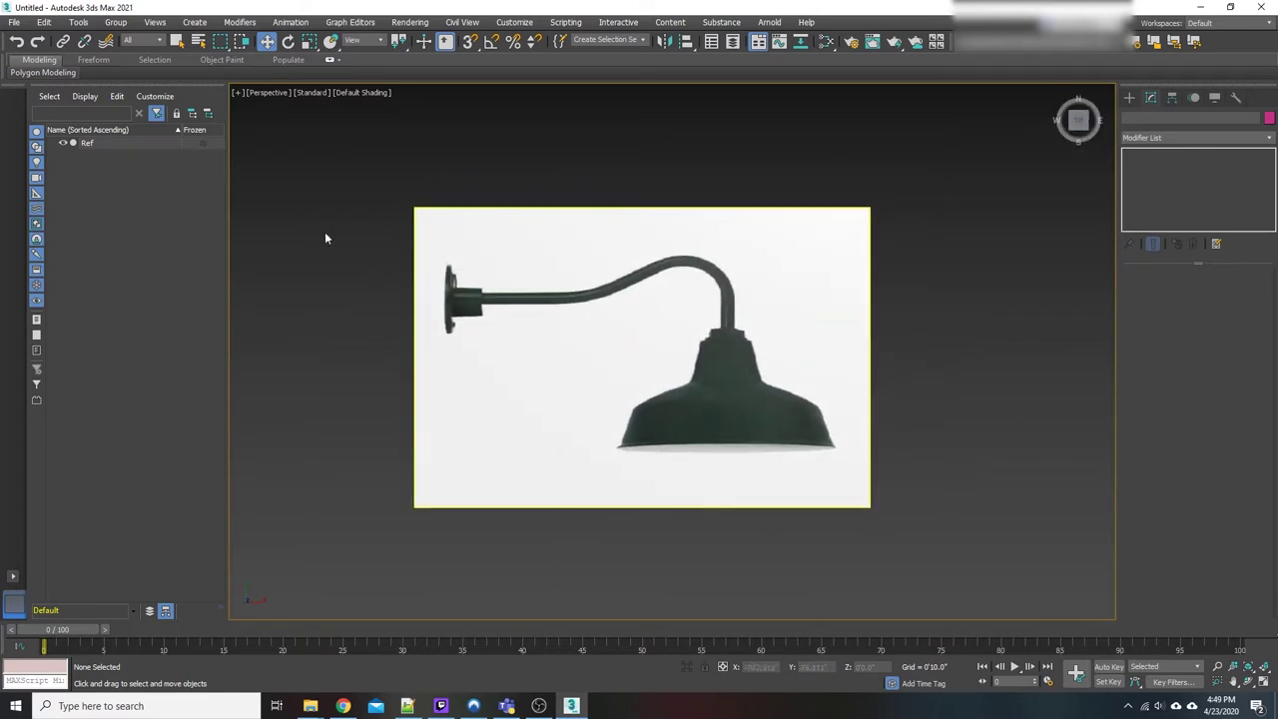
pyautogui.click(270, 93)
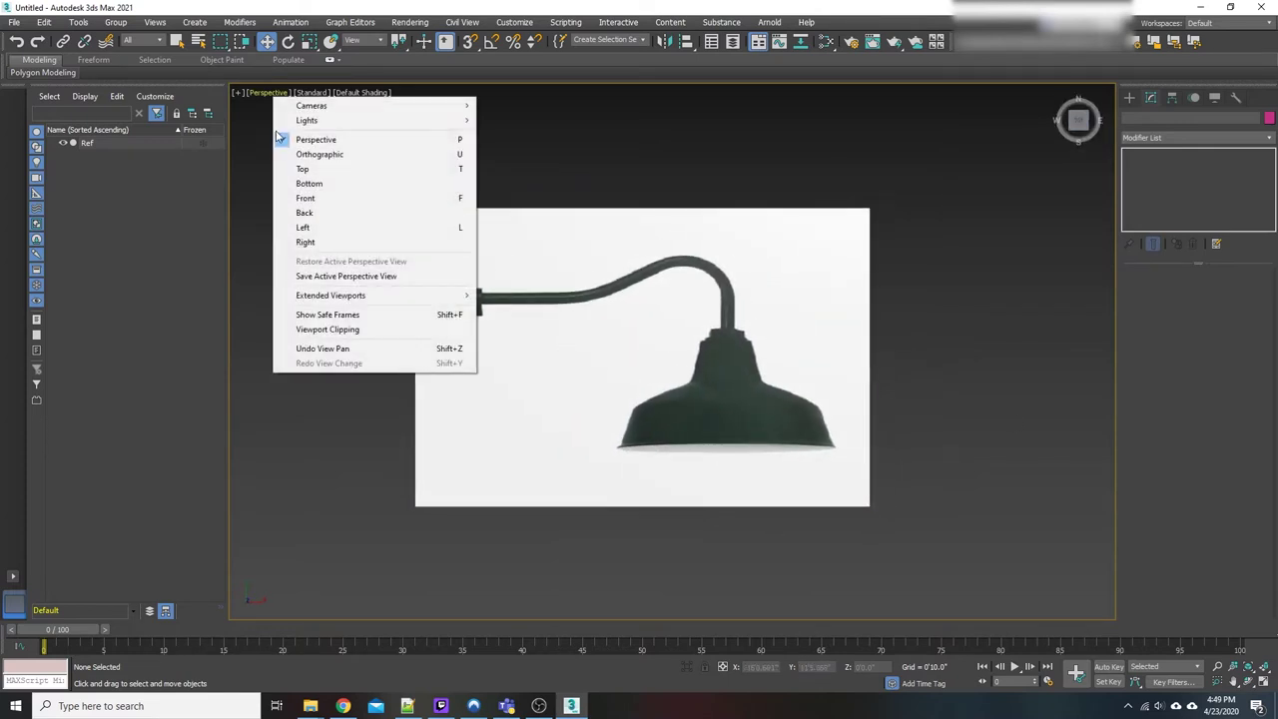
pyautogui.click(335, 156)
pyautogui.scroll(3, 847, 405)
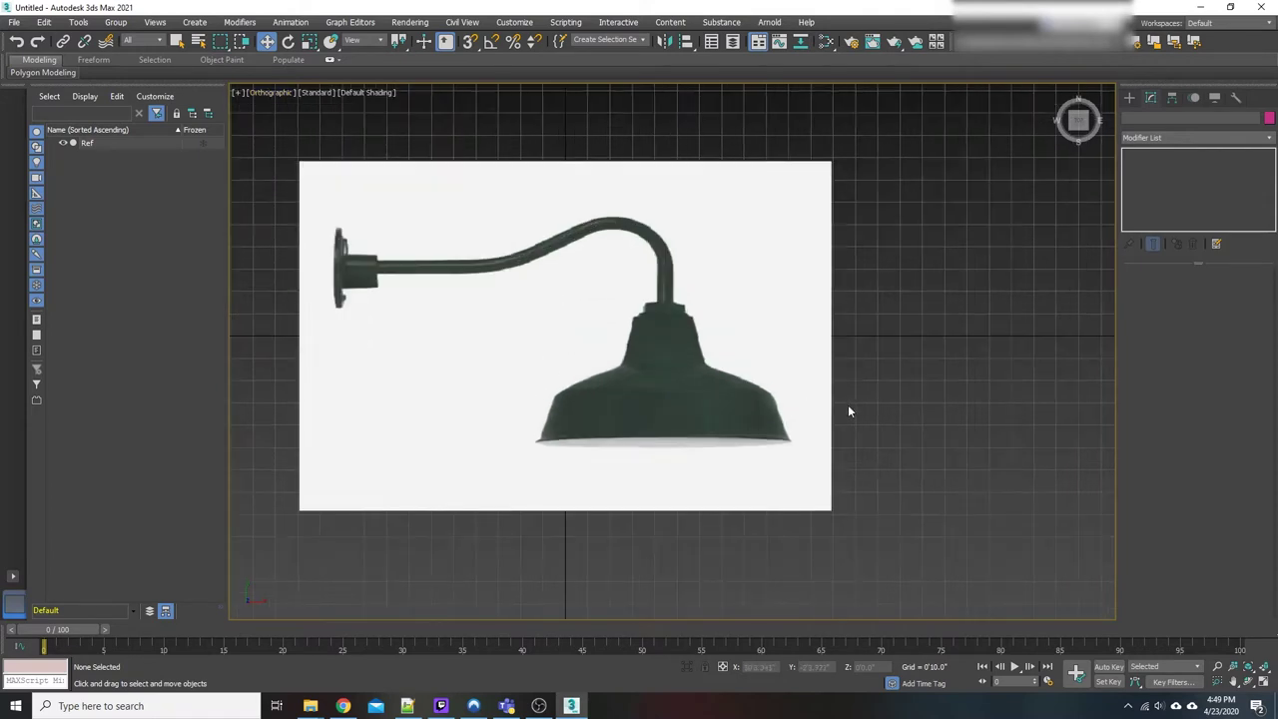
pyautogui.scroll(3, 706, 396)
pyautogui.moveTo(635, 360); pyautogui.dragTo(706, 361, button='middle')
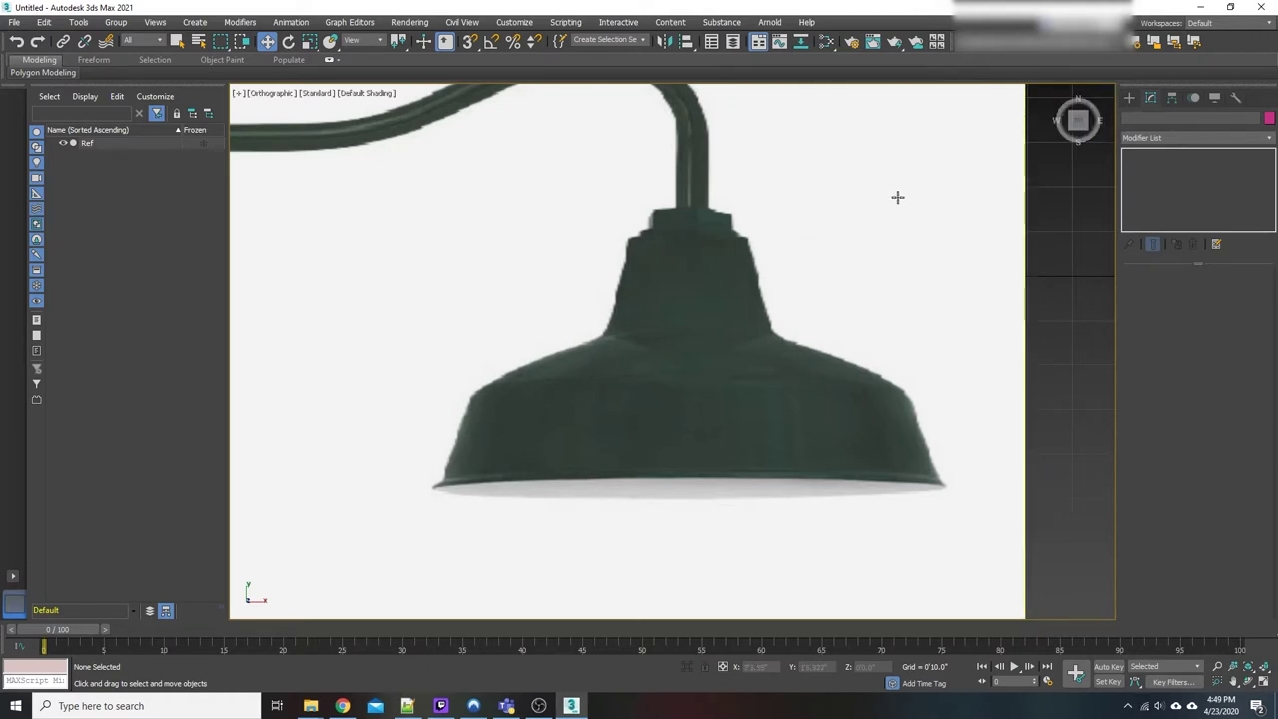
pyautogui.click(1129, 99)
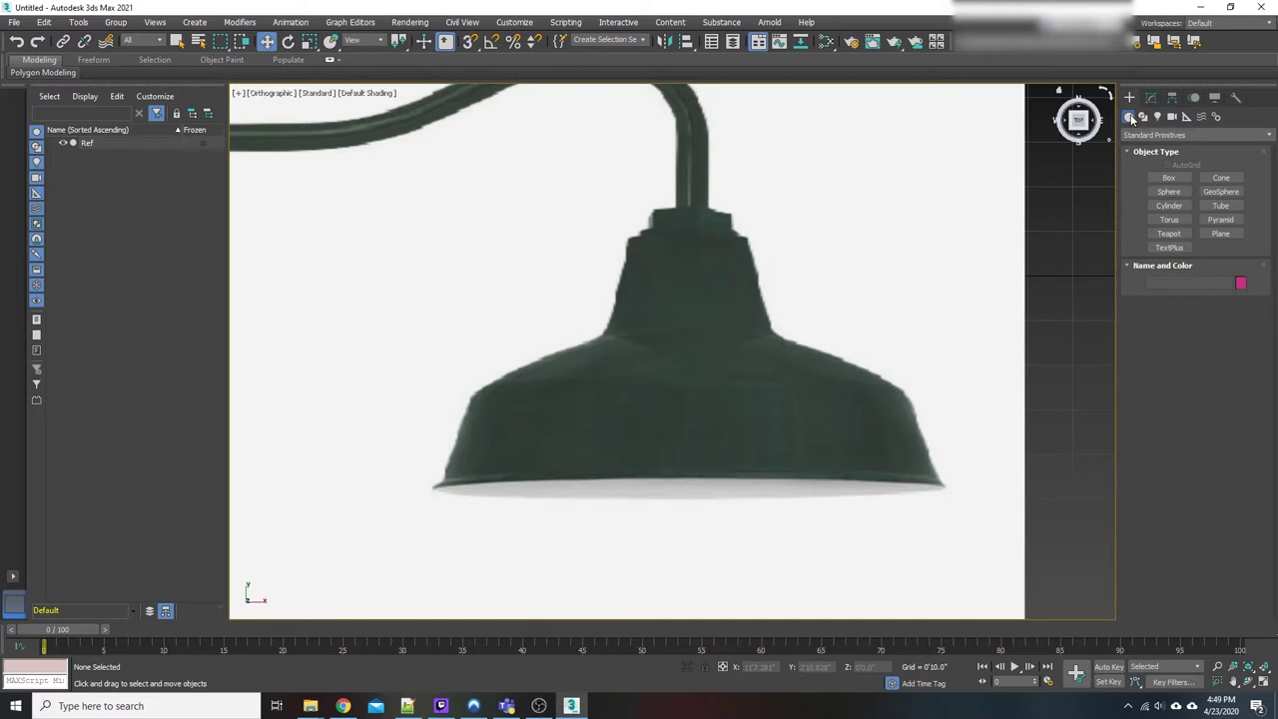
# - Draw a nine-point Line spline along the shade's left outline, from neck centre to lower rim
pyautogui.click(1144, 118)
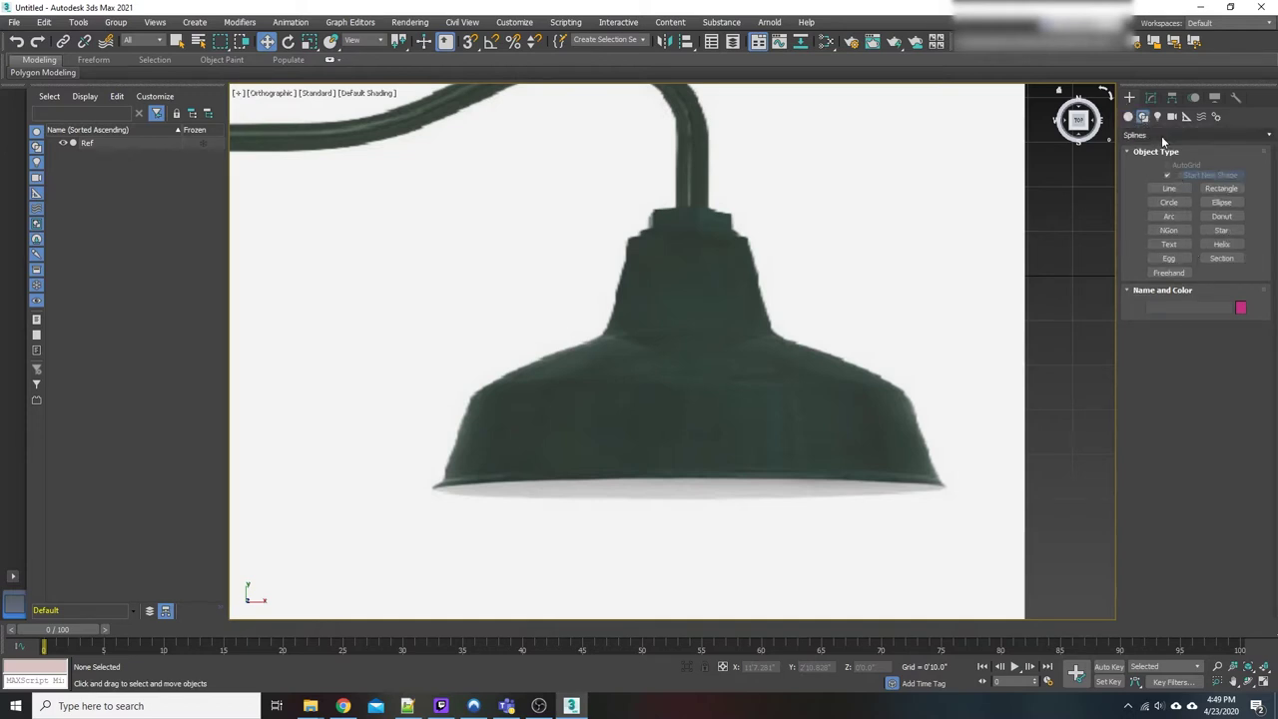
pyautogui.click(1174, 189)
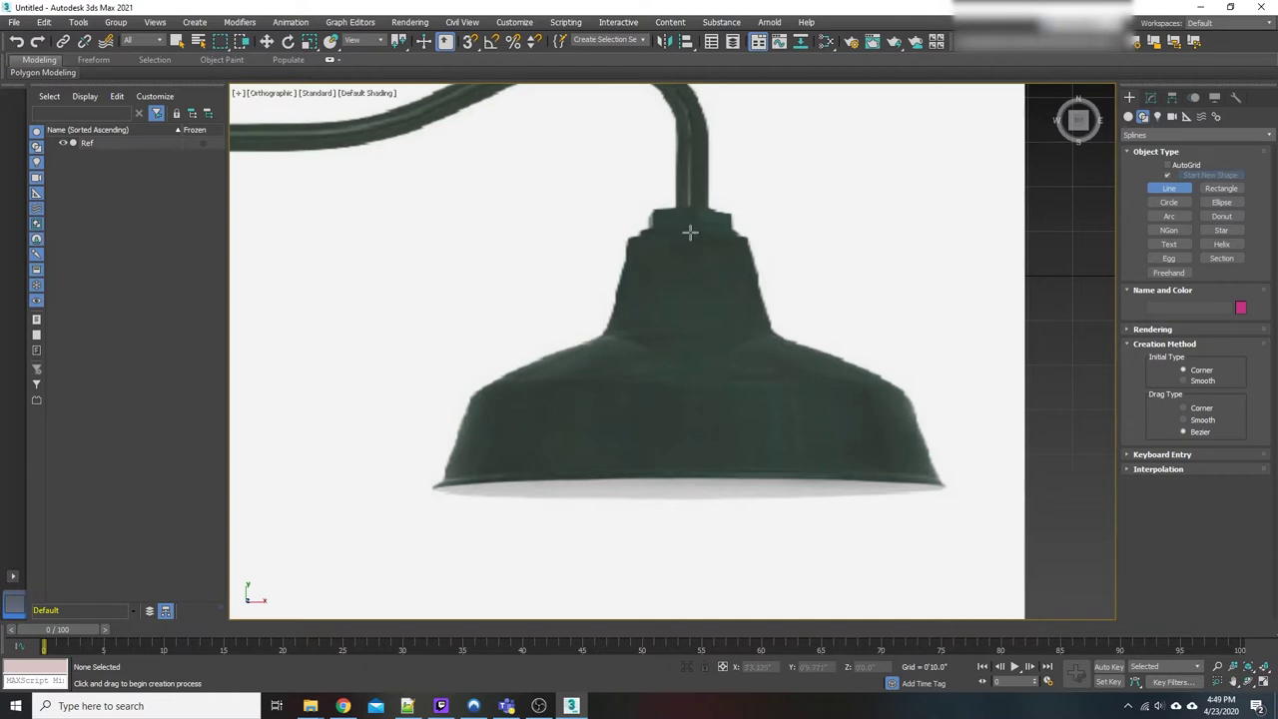
pyautogui.click(690, 234)
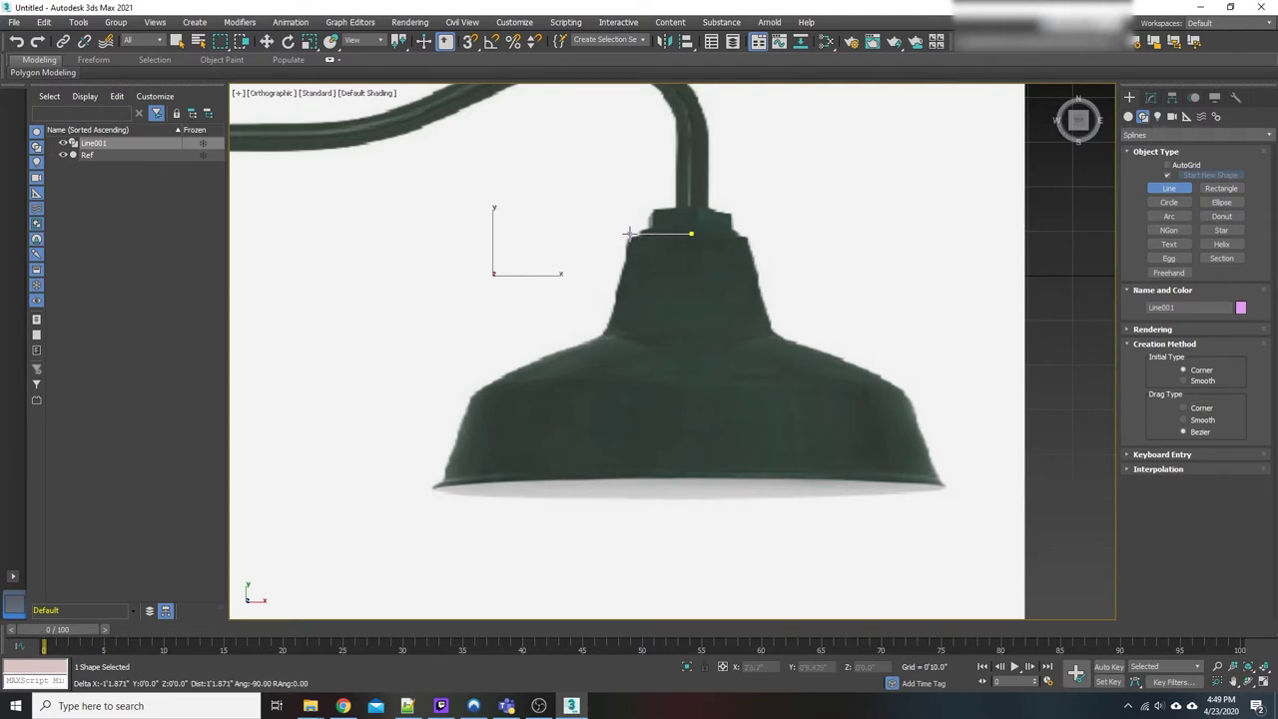
pyautogui.click(628, 233)
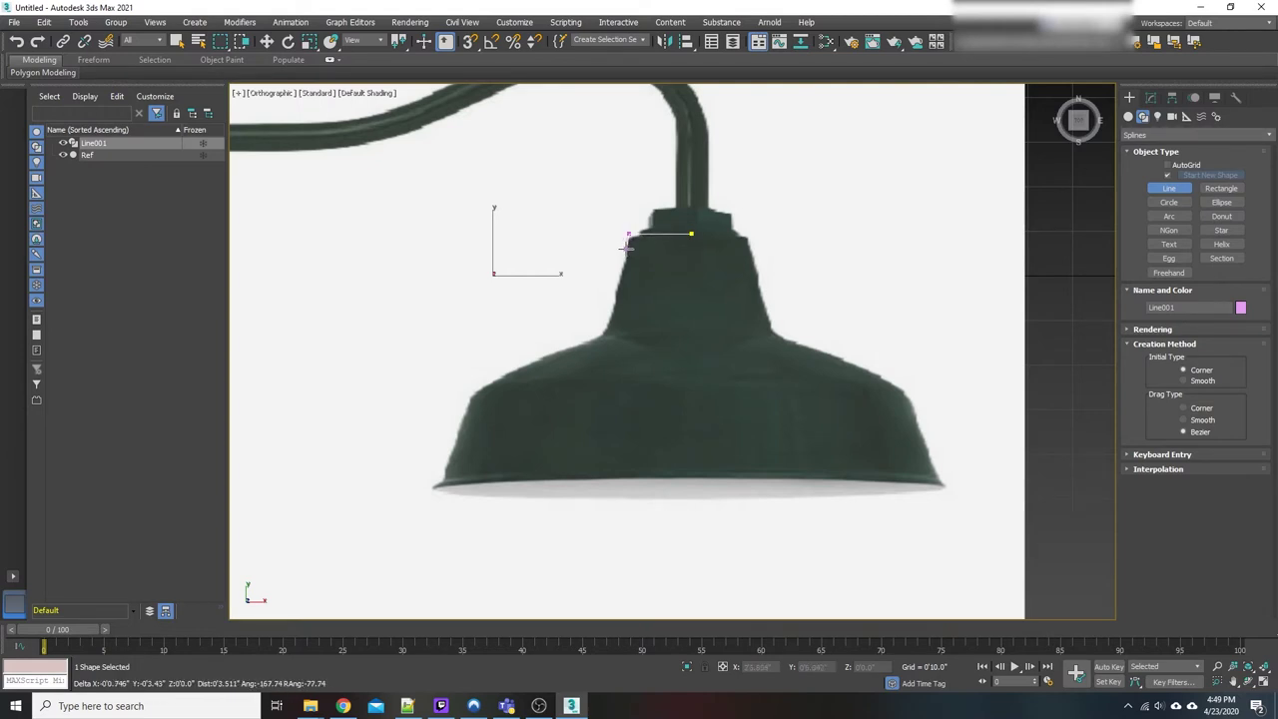
pyautogui.click(625, 251)
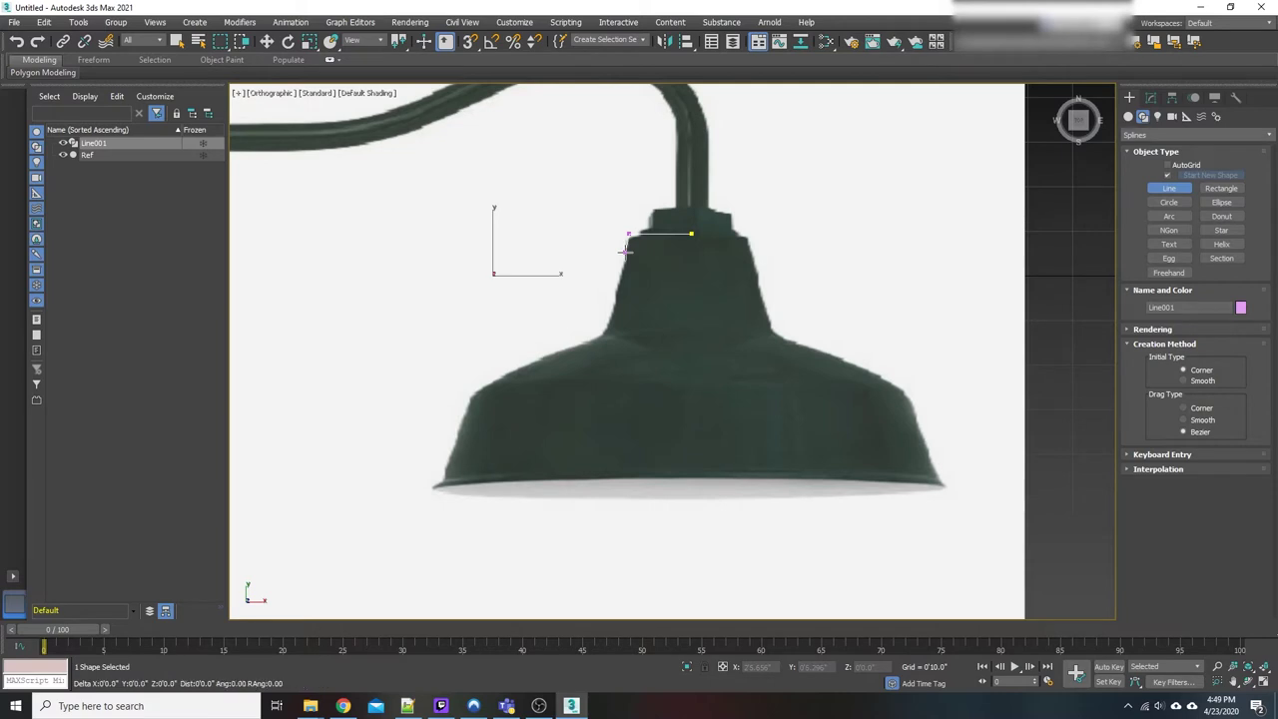
pyautogui.click(611, 315)
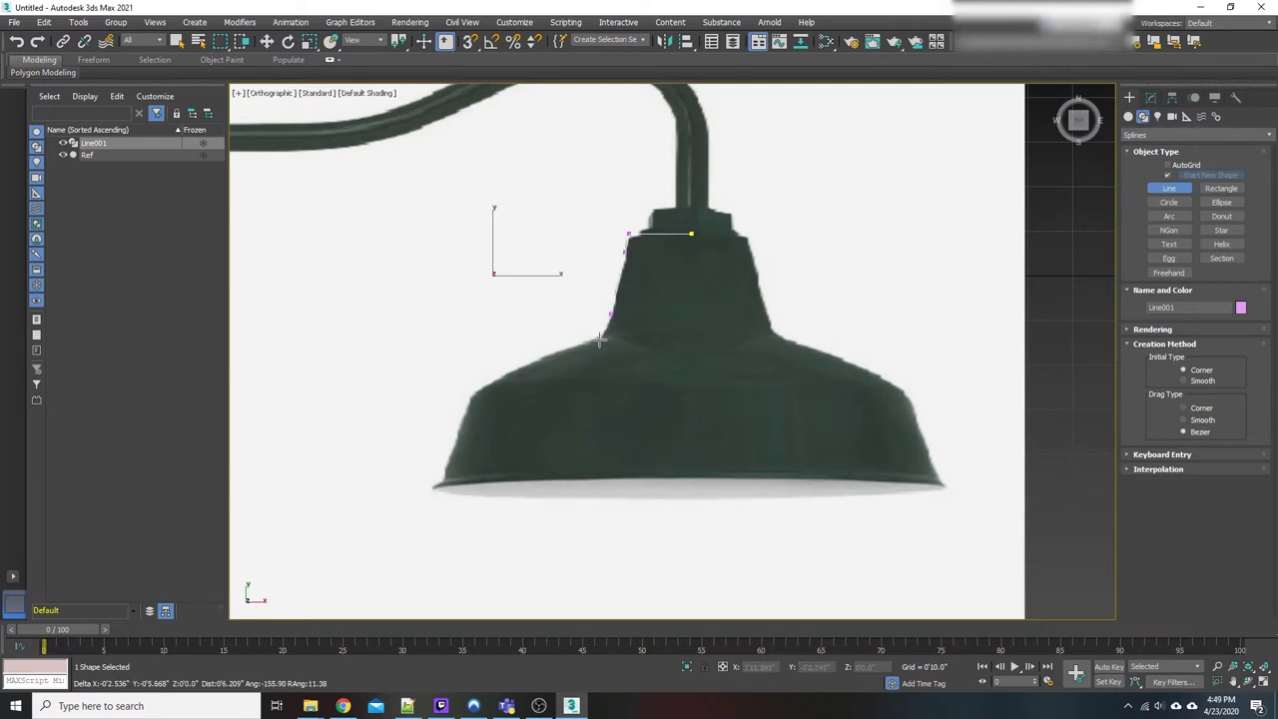
pyautogui.click(592, 340)
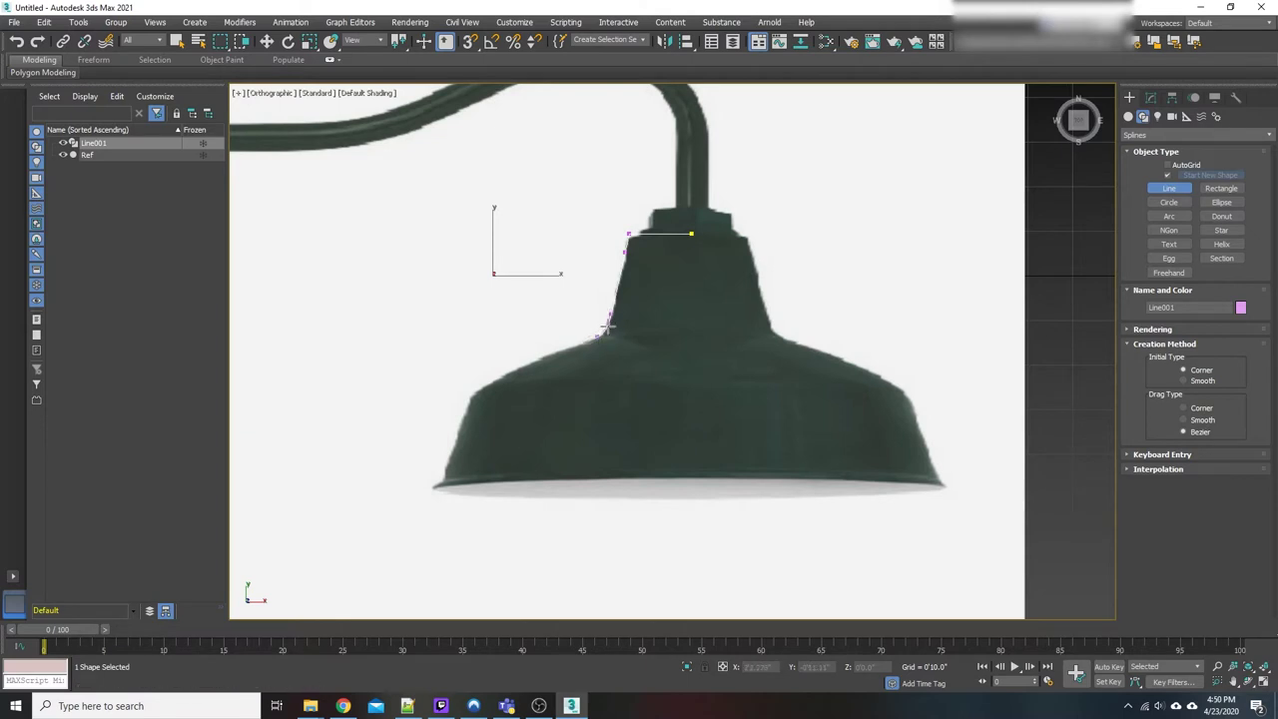
pyautogui.click(540, 358)
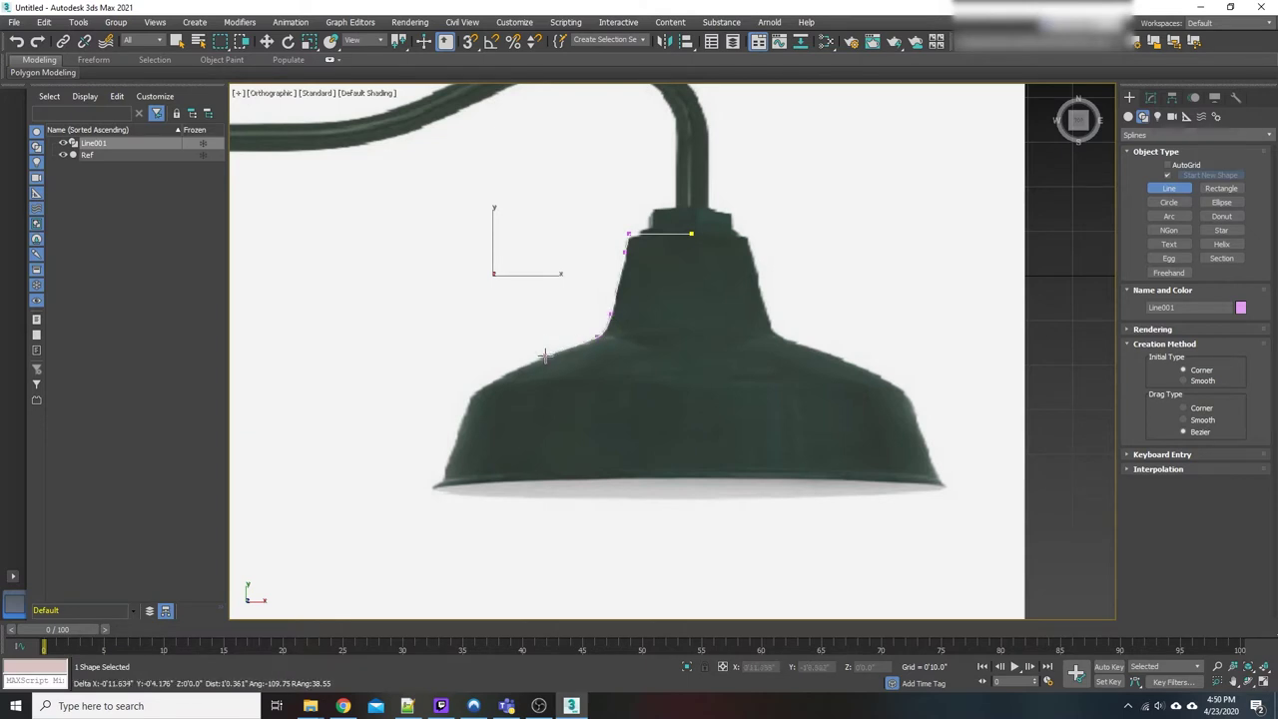
pyautogui.click(474, 389)
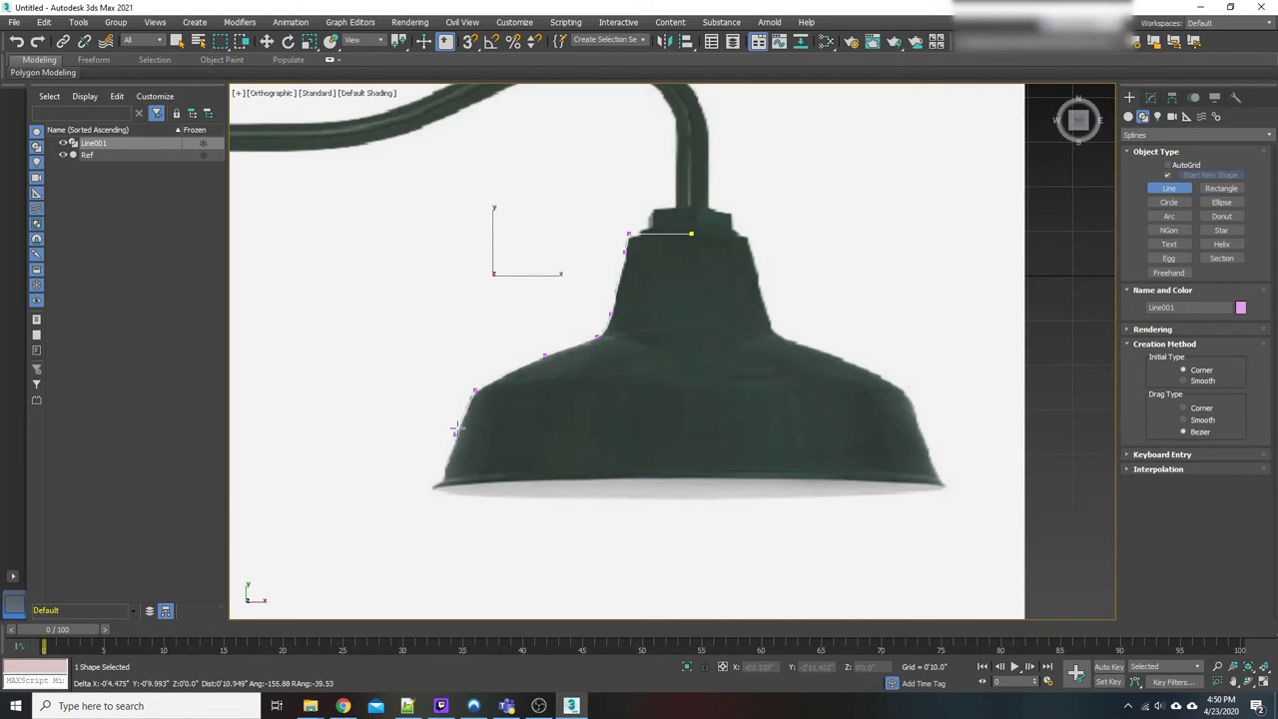
pyautogui.click(443, 478)
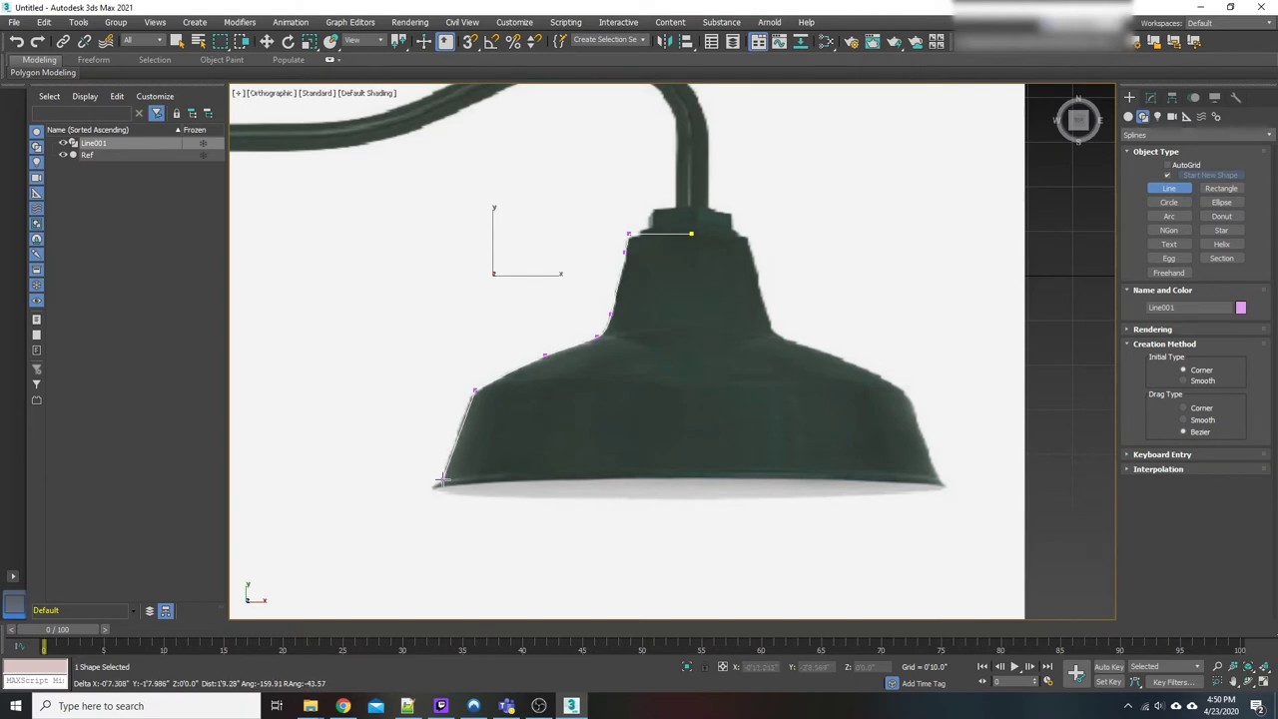
pyautogui.click(432, 486)
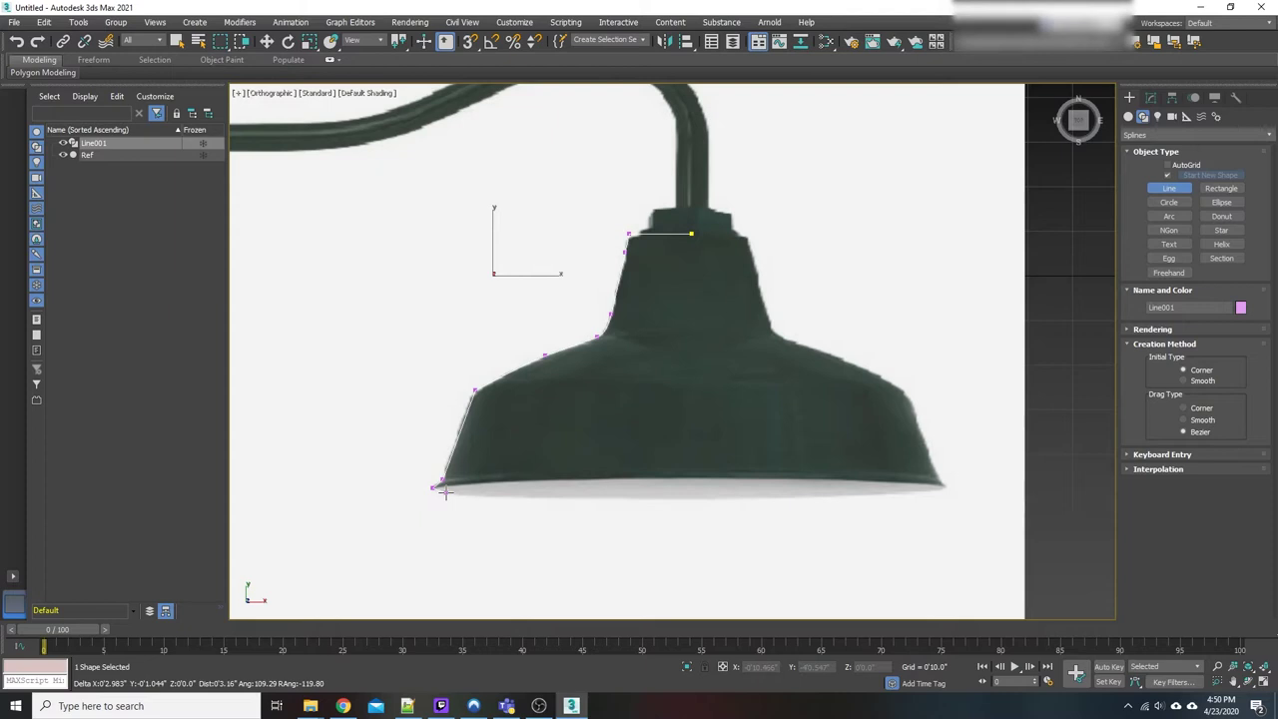
pyautogui.rightClick(591, 506)
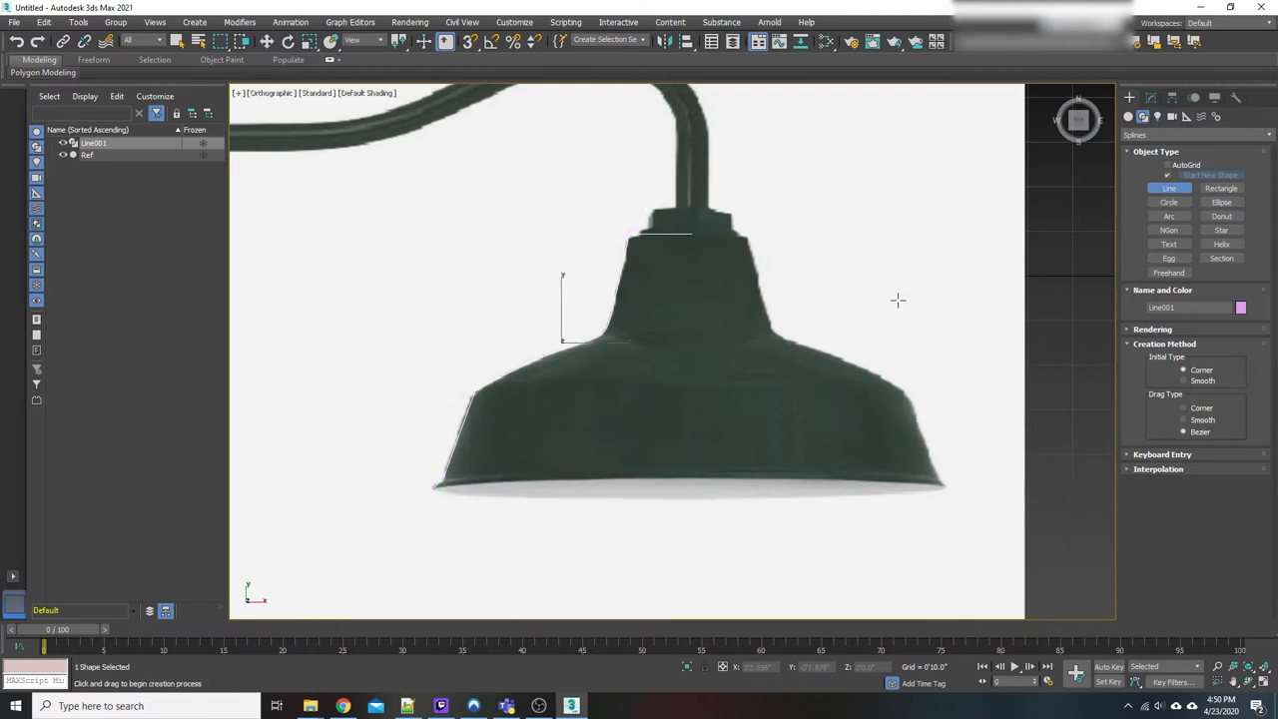
# - Hide the Ref plane and zoom and pan to centre the Line001 profile
pyautogui.click(63, 155)
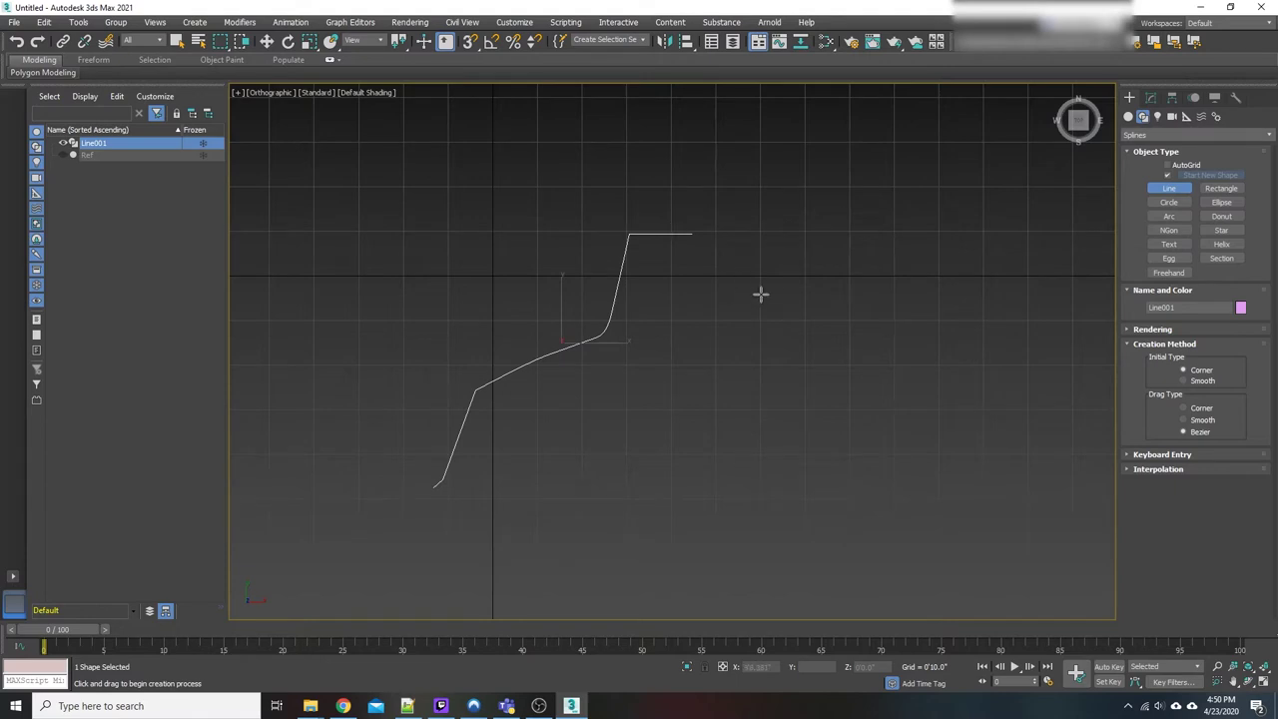
pyautogui.scroll(-3, 689, 357)
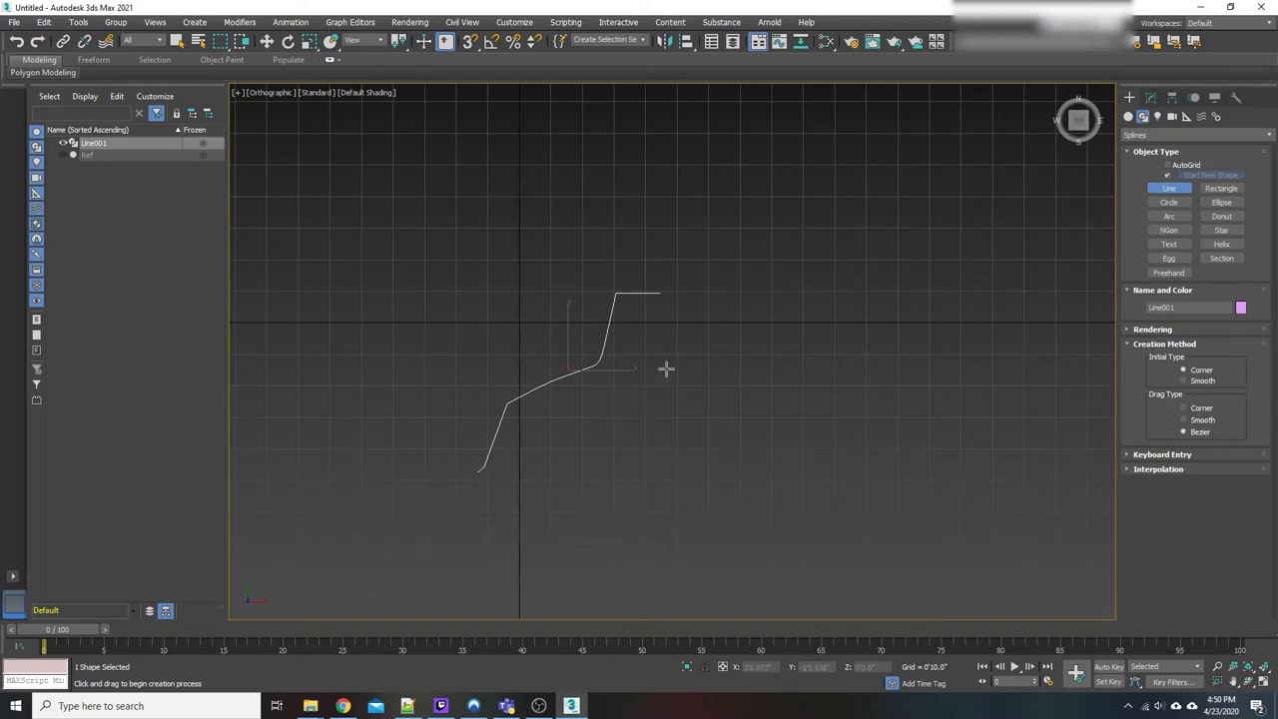
pyautogui.moveTo(706, 342); pyautogui.dragTo(689, 345, button='middle')
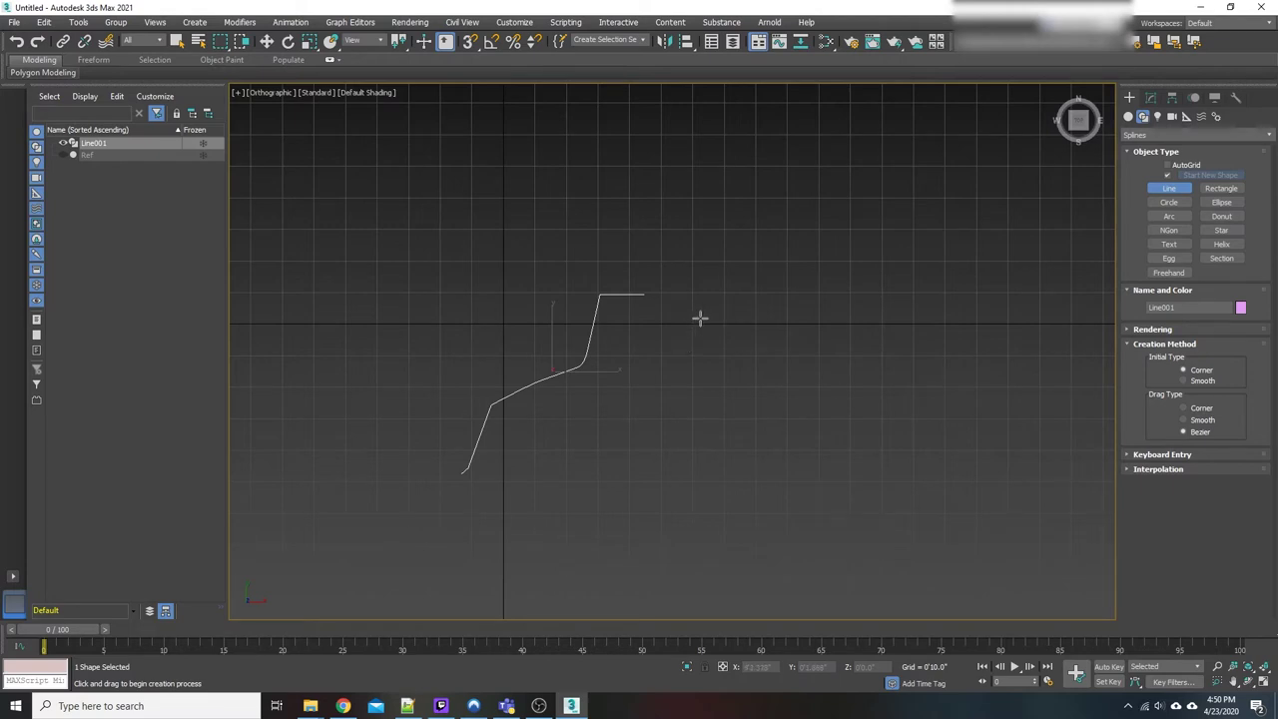
pyautogui.moveTo(614, 338); pyautogui.dragTo(625, 304, button='middle')
pyautogui.scroll(2, 629, 344)
pyautogui.moveTo(631, 351); pyautogui.dragTo(675, 354, button='middle')
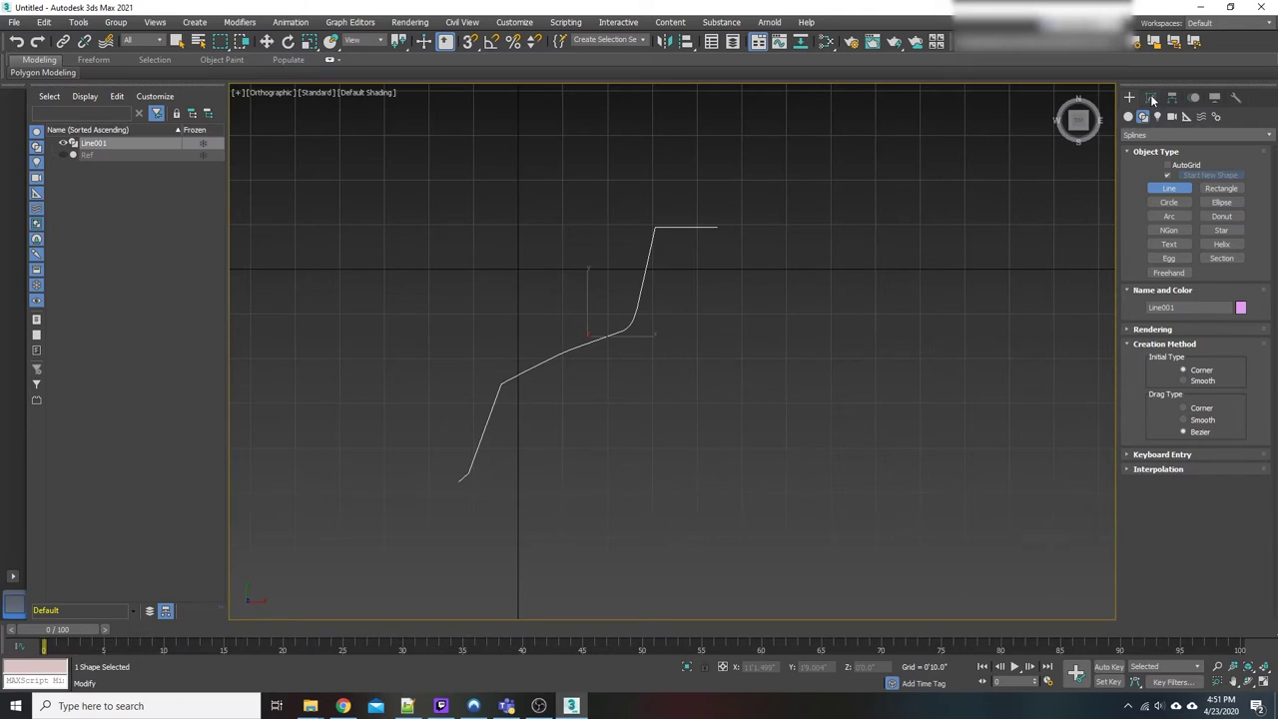
# - Apply a Lathe modifier to Line001 from the Modify panel's Modifier List
pyautogui.click(1151, 98)
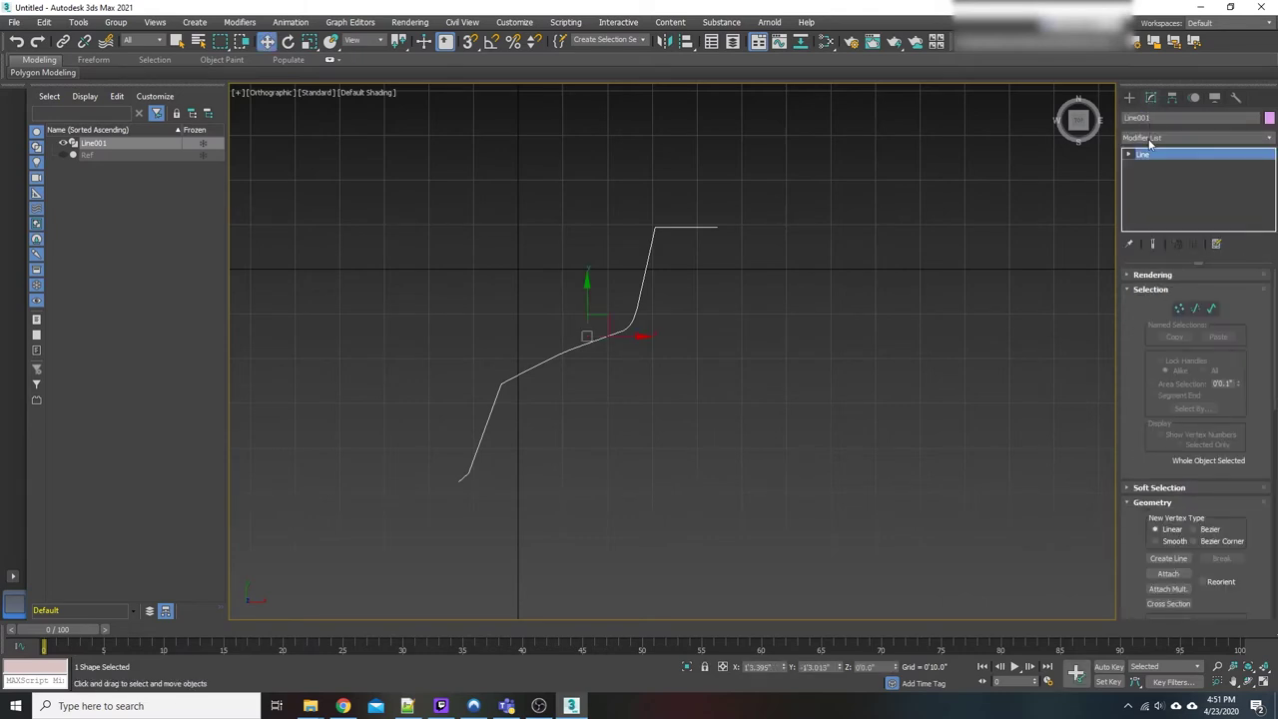
pyautogui.click(1146, 137)
pyautogui.scroll(-10, 1208, 506)
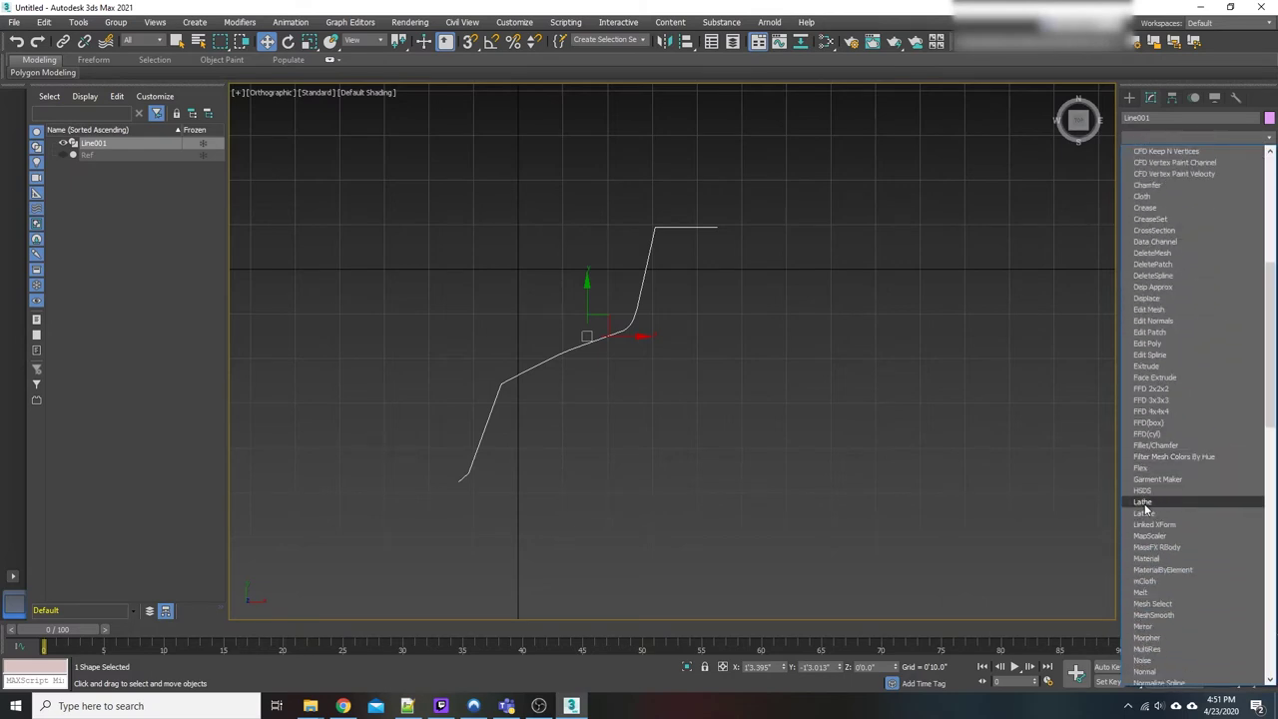
pyautogui.click(1143, 502)
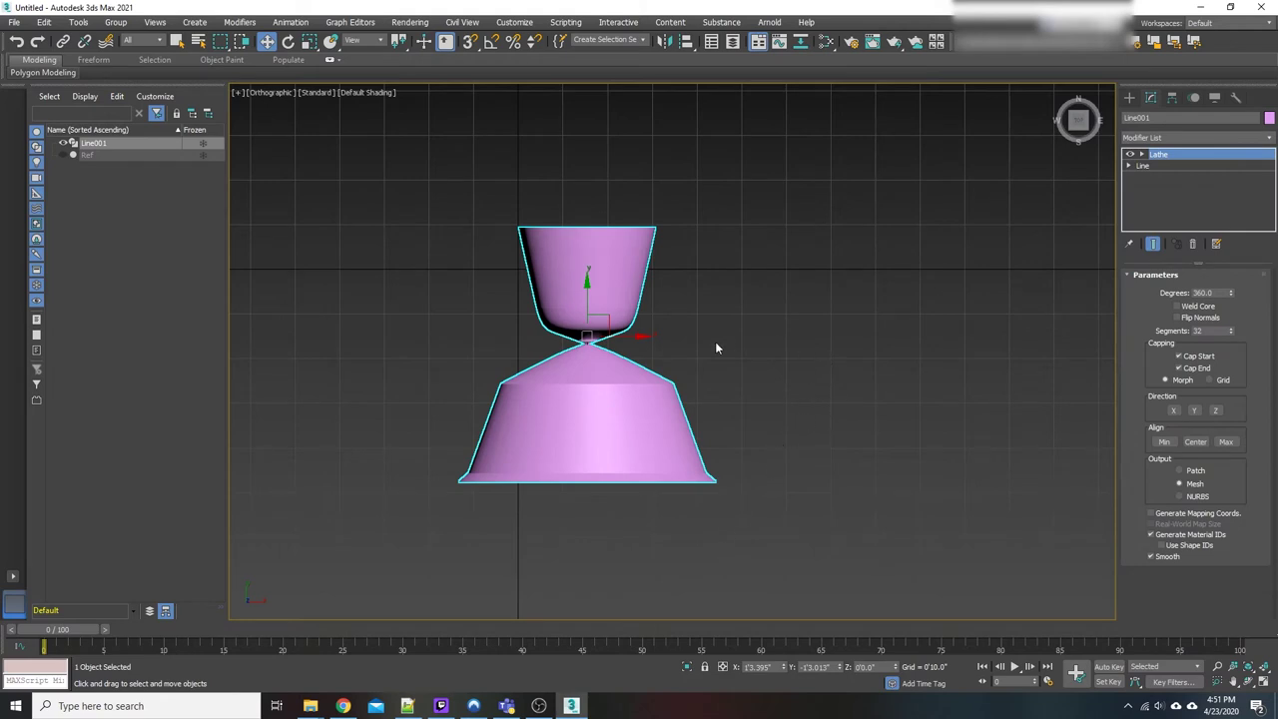
# - Move the Lathe axis along X to widen Line001 into a hollow lampshade, comparing against Ref
pyautogui.click(1144, 155)
pyautogui.click(1161, 166)
pyautogui.moveTo(639, 339); pyautogui.dragTo(774, 337)
pyautogui.click(63, 155)
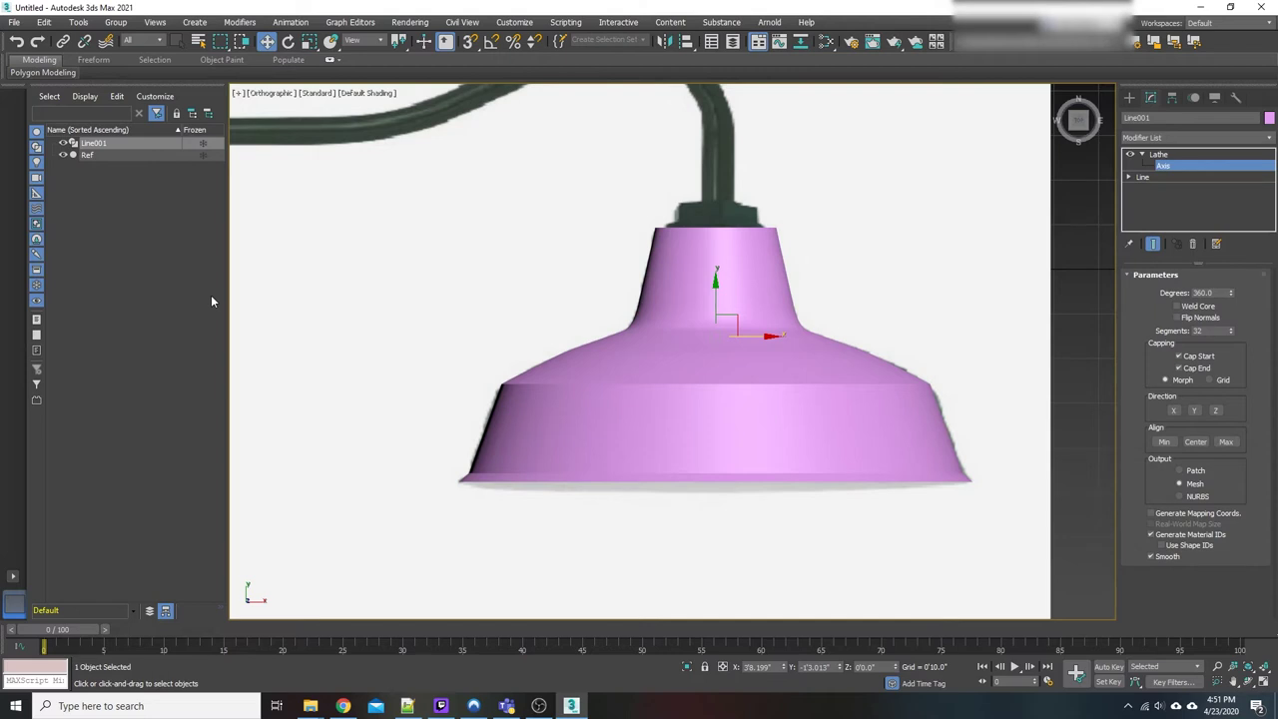
pyautogui.click(63, 154)
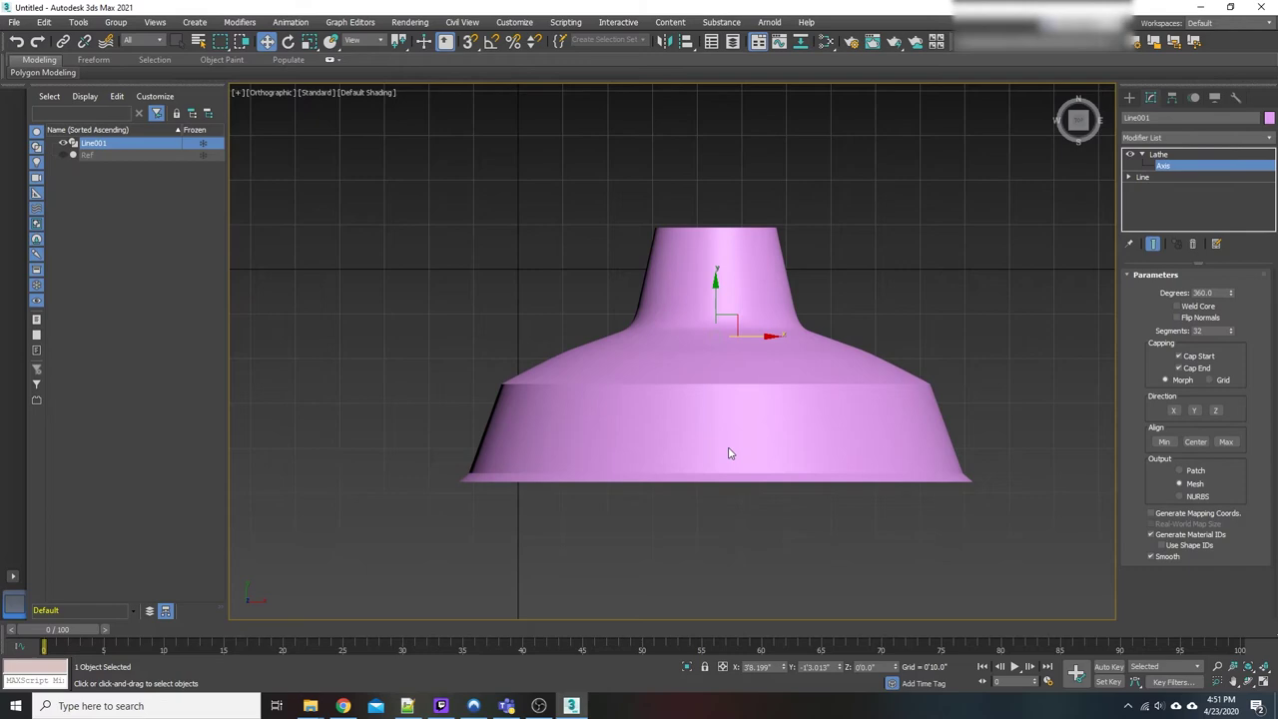
pyautogui.keyDown('alt'); pyautogui.moveTo(728, 453); pyautogui.dragTo(732, 490, button='middle'); pyautogui.keyUp('alt')
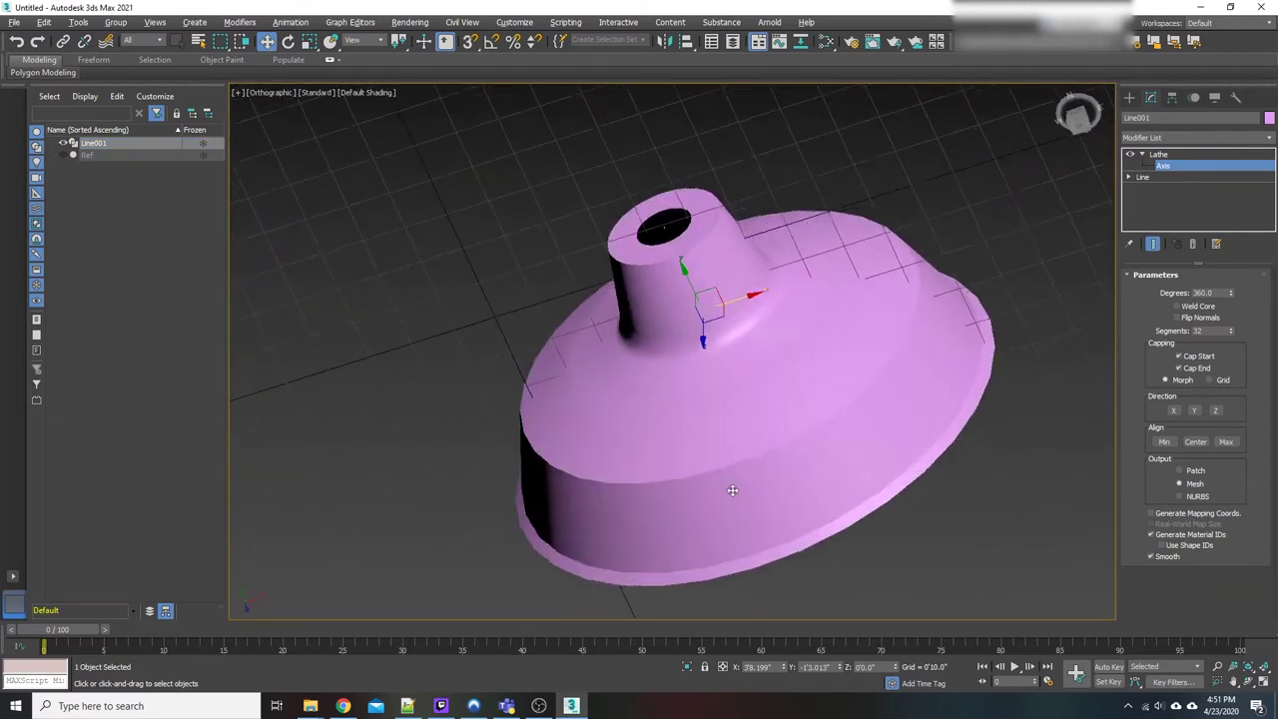
pyautogui.moveTo(765, 390); pyautogui.dragTo(732, 349, button='middle')
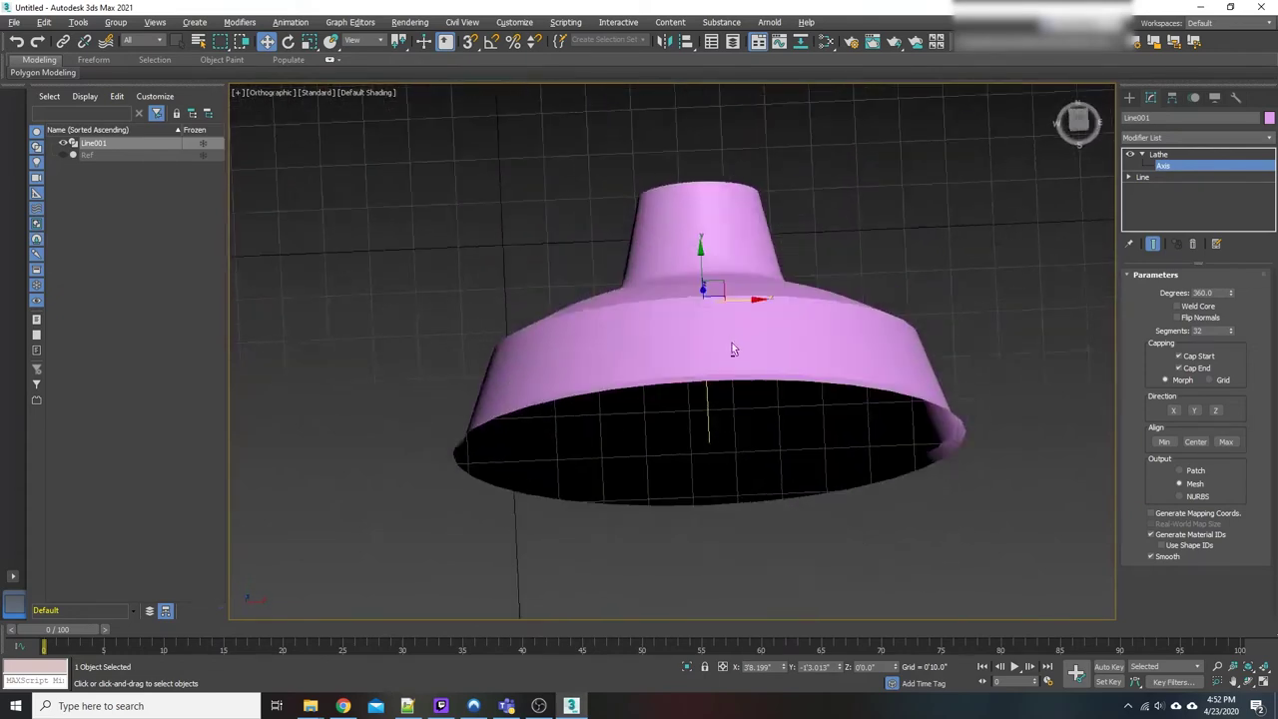
# - Switch the viewport to Perspective and orbit around the shade's underside and top
pyautogui.click(267, 93)
pyautogui.click(316, 141)
pyautogui.moveTo(683, 267)
pyautogui.keyDown('alt'); pyautogui.mouseDown(button='middle')
pyautogui.moveTo(756, 330)
pyautogui.moveTo(689, 285)
pyautogui.moveTo(684, 204)
pyautogui.moveTo(721, 262)
pyautogui.moveTo(673, 198)
pyautogui.moveTo(682, 270)
pyautogui.mouseUp(button='middle'); pyautogui.keyUp('alt')
pyautogui.keyDown('alt'); pyautogui.moveTo(770, 350); pyautogui.dragTo(712, 389, button='middle'); pyautogui.keyUp('alt')
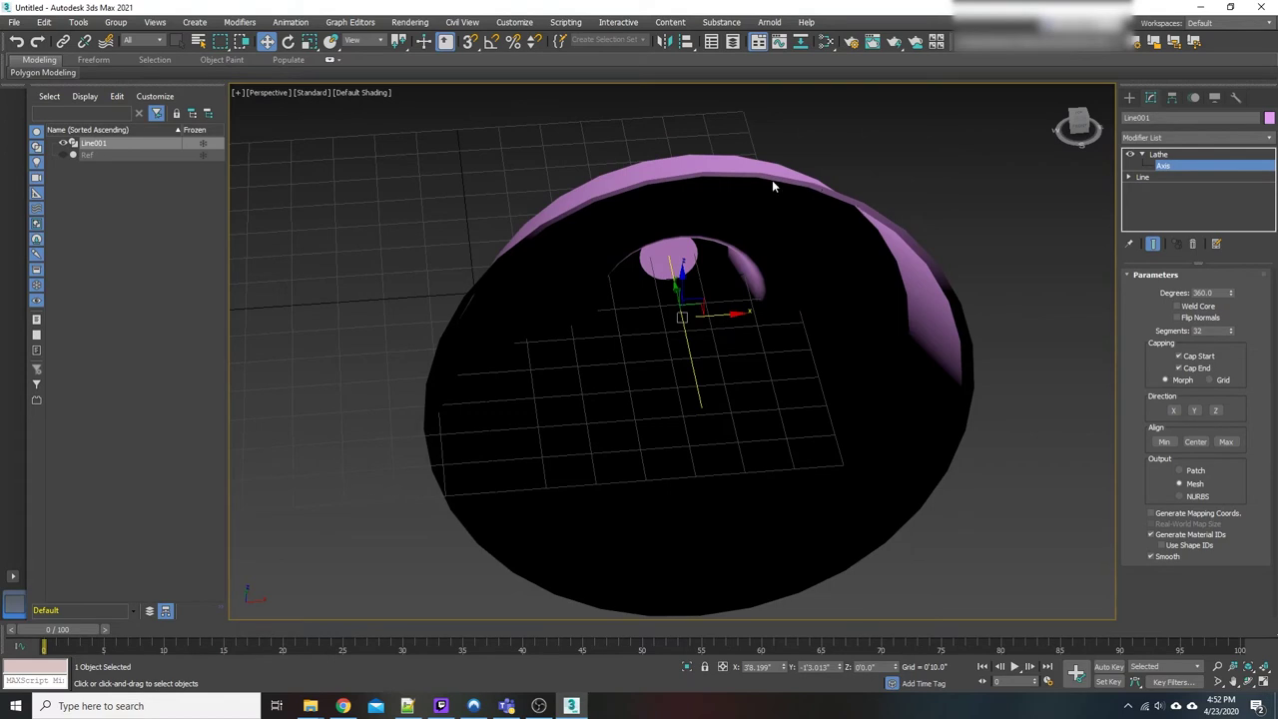
pyautogui.keyDown('alt'); pyautogui.moveTo(611, 248); pyautogui.dragTo(602, 333, button='middle'); pyautogui.keyUp('alt')
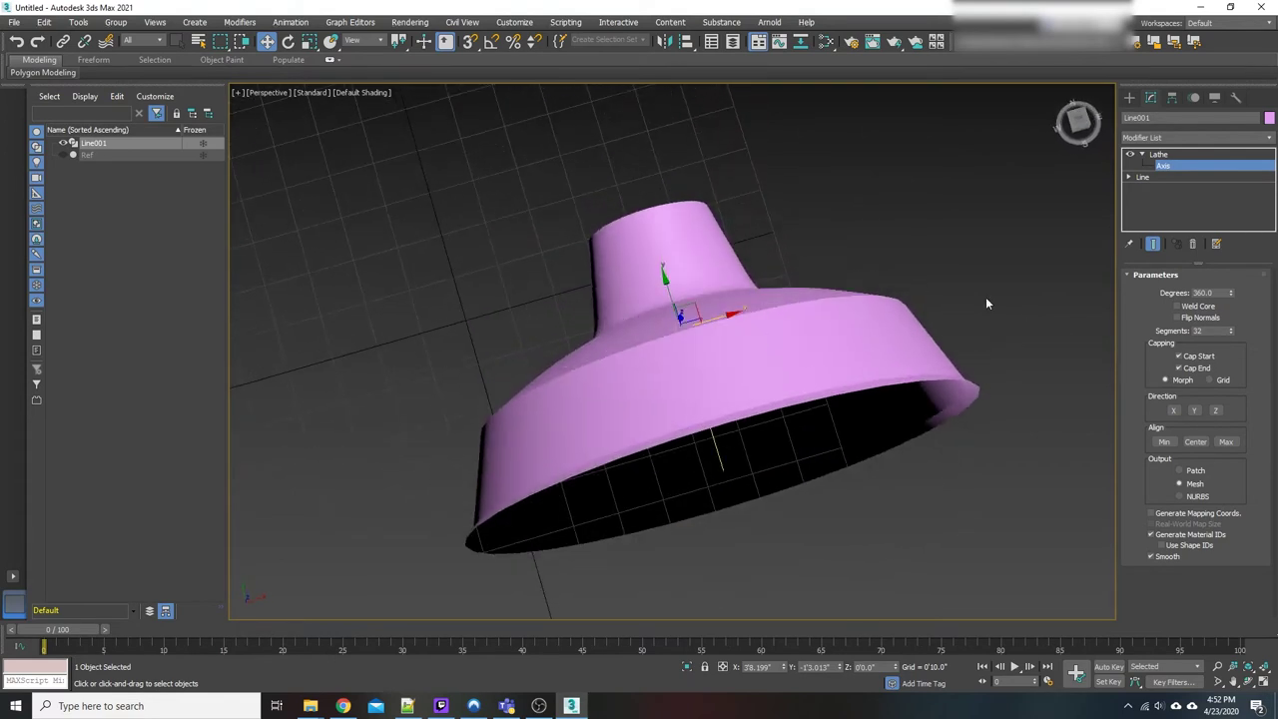
pyautogui.moveTo(986, 303); pyautogui.dragTo(985, 317, button='middle')
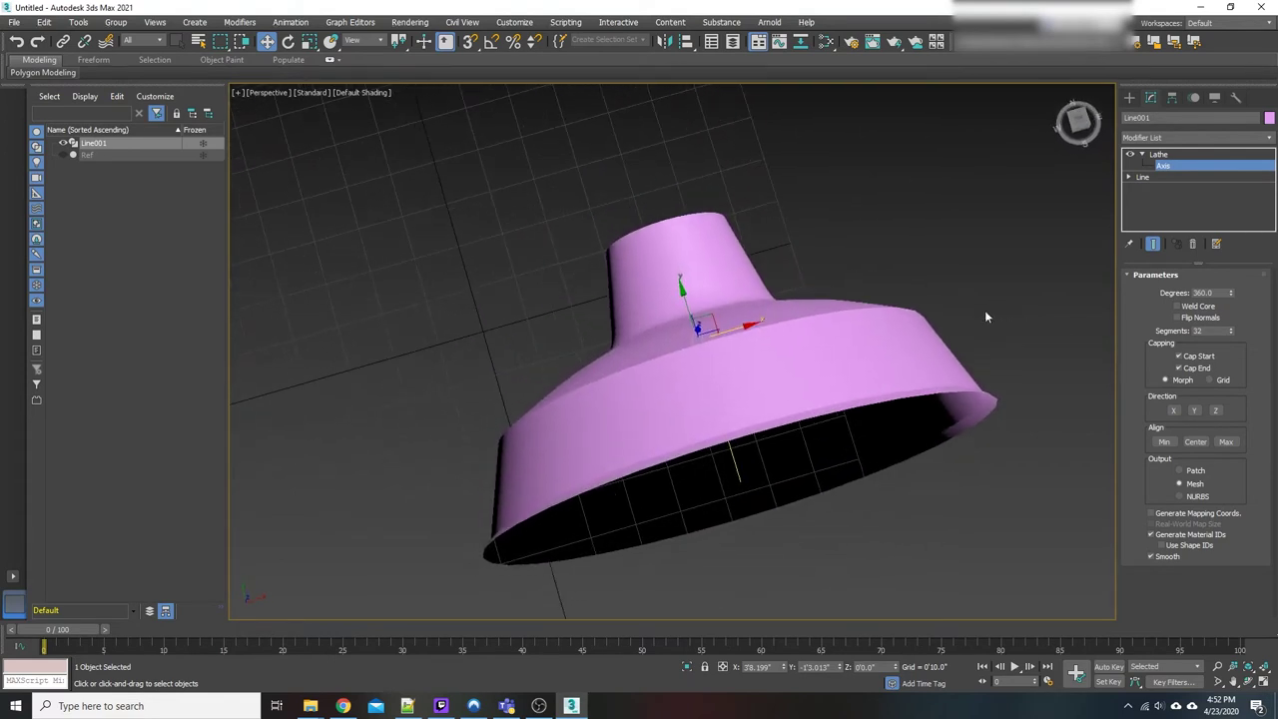
# - Change the Lathe's Segments count and Output type in the Parameters rollout
pyautogui.doubleClick(1205, 332)
pyautogui.keyDown('alt'); pyautogui.moveTo(932, 409); pyautogui.dragTo(980, 441, button='middle'); pyautogui.keyUp('alt')
pyautogui.click(1197, 470)
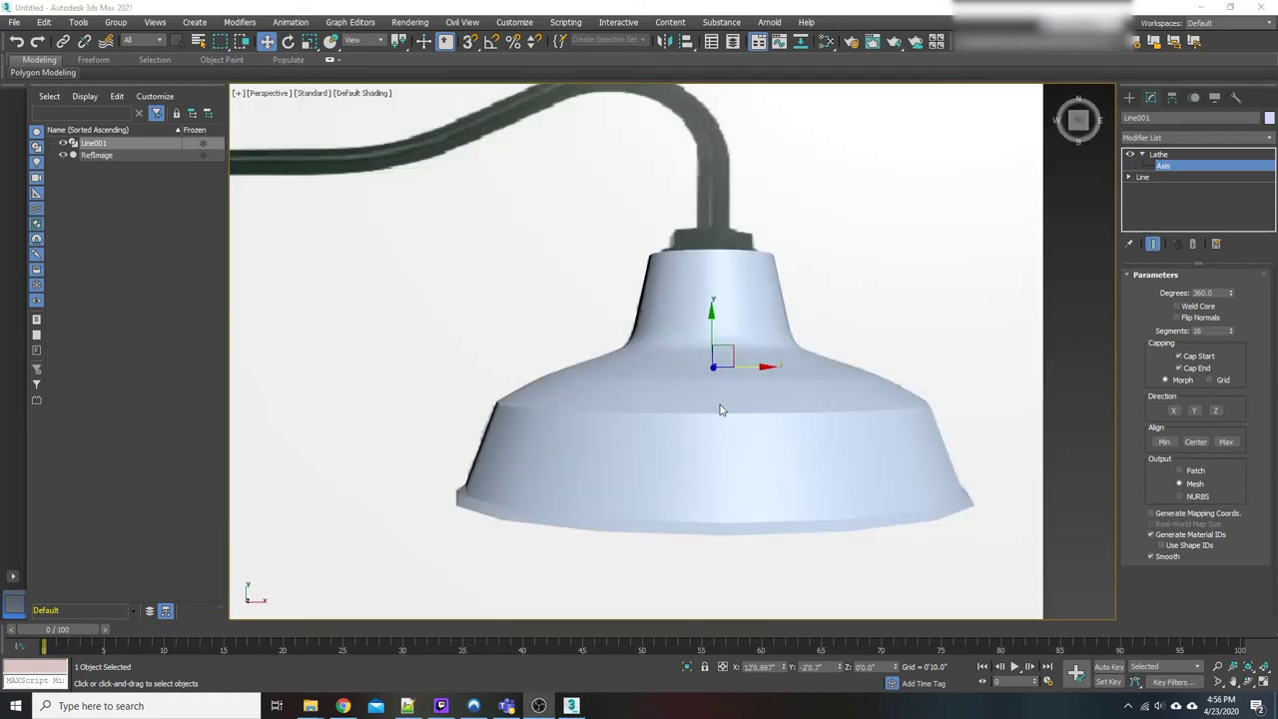
pyautogui.moveTo(722, 410); pyautogui.dragTo(671, 417, button='middle')
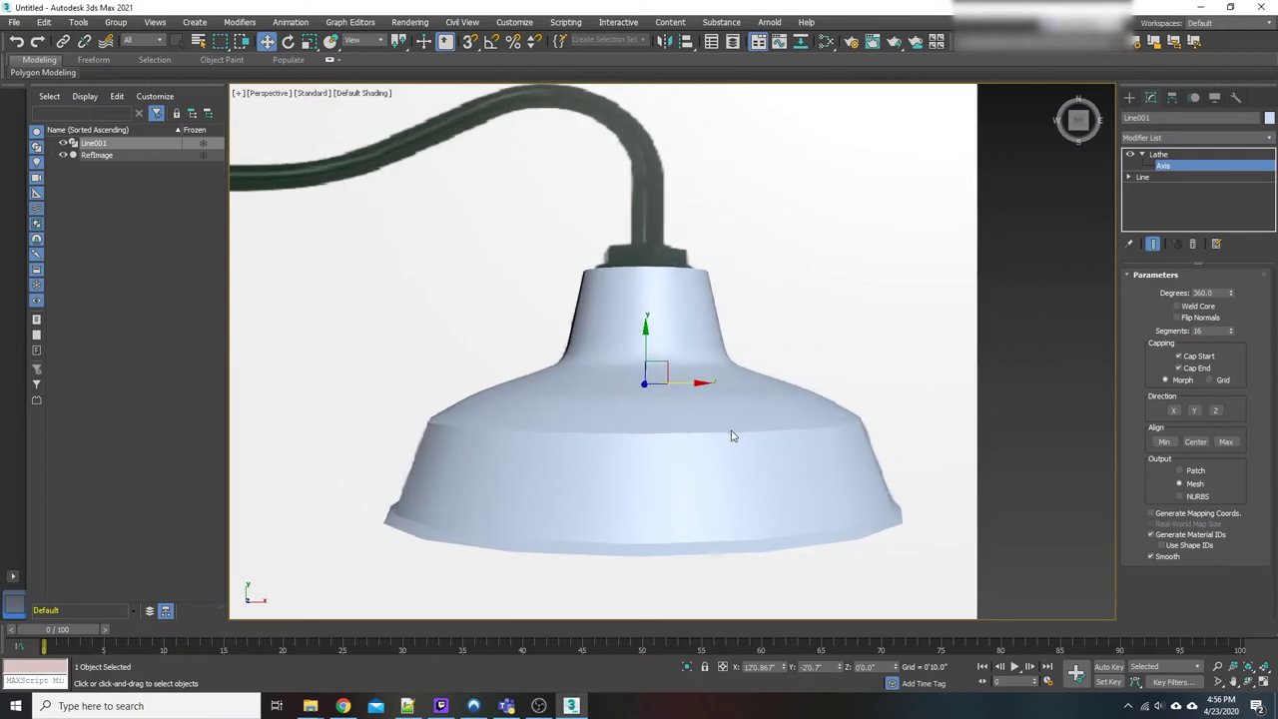
pyautogui.keyDown('alt'); pyautogui.moveTo(779, 442); pyautogui.dragTo(967, 419, button='middle'); pyautogui.keyUp('alt')
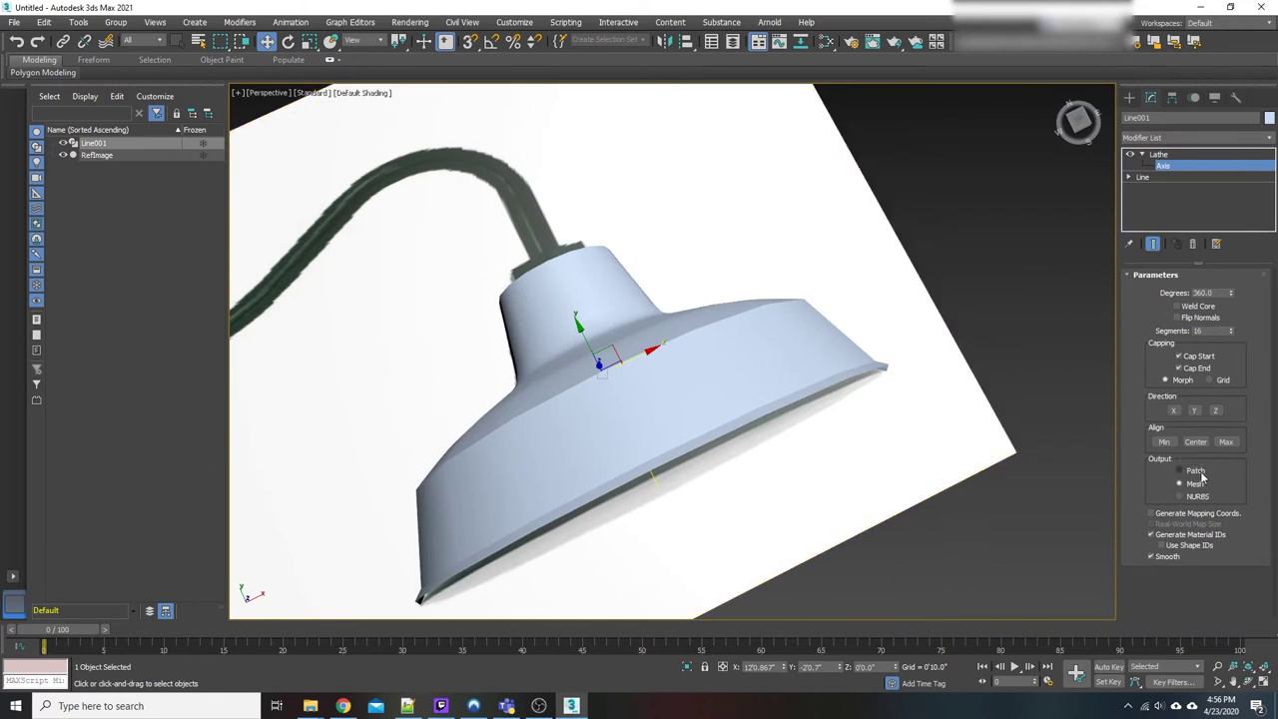
pyautogui.click(1186, 497)
pyautogui.click(1195, 484)
pyautogui.keyDown('alt'); pyautogui.moveTo(870, 327); pyautogui.dragTo(707, 338, button='middle'); pyautogui.keyUp('alt')
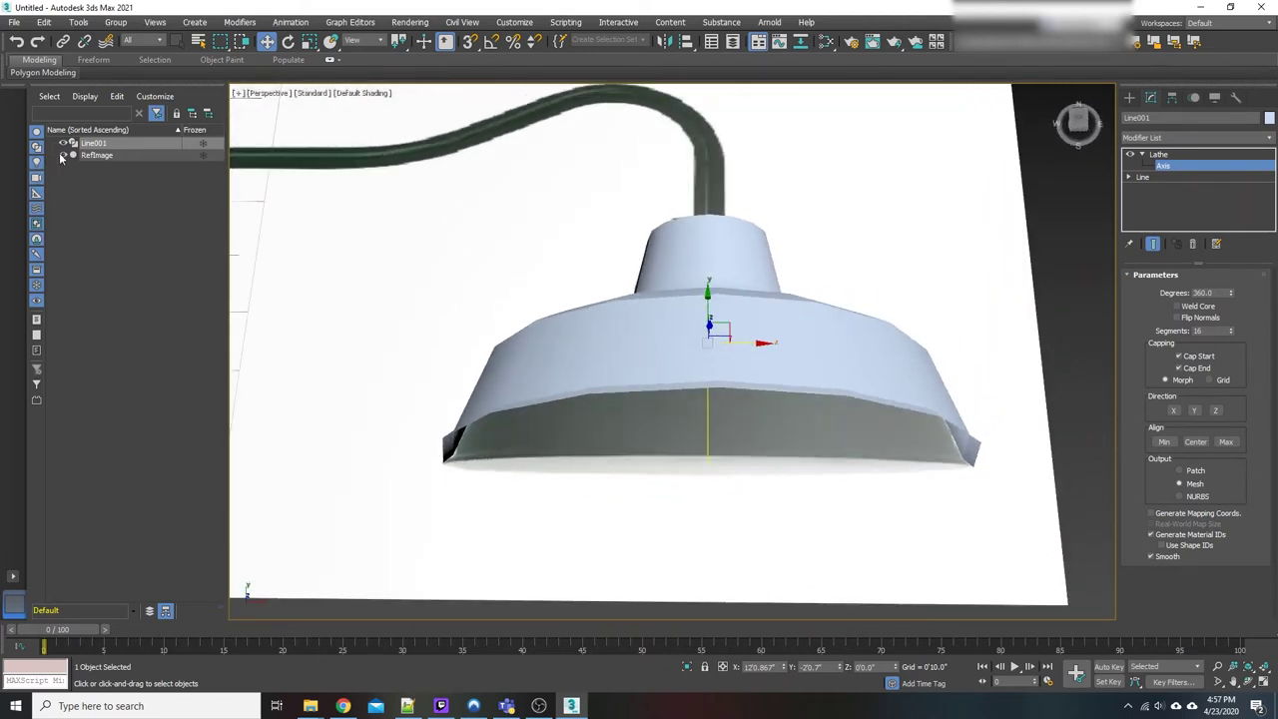
# - Hide RefImage and raise the Lathe Segments to 32, orbiting to check the smoother shade
pyautogui.click(62, 155)
pyautogui.keyDown('alt'); pyautogui.moveTo(735, 423); pyautogui.dragTo(1028, 385, button='middle'); pyautogui.keyUp('alt')
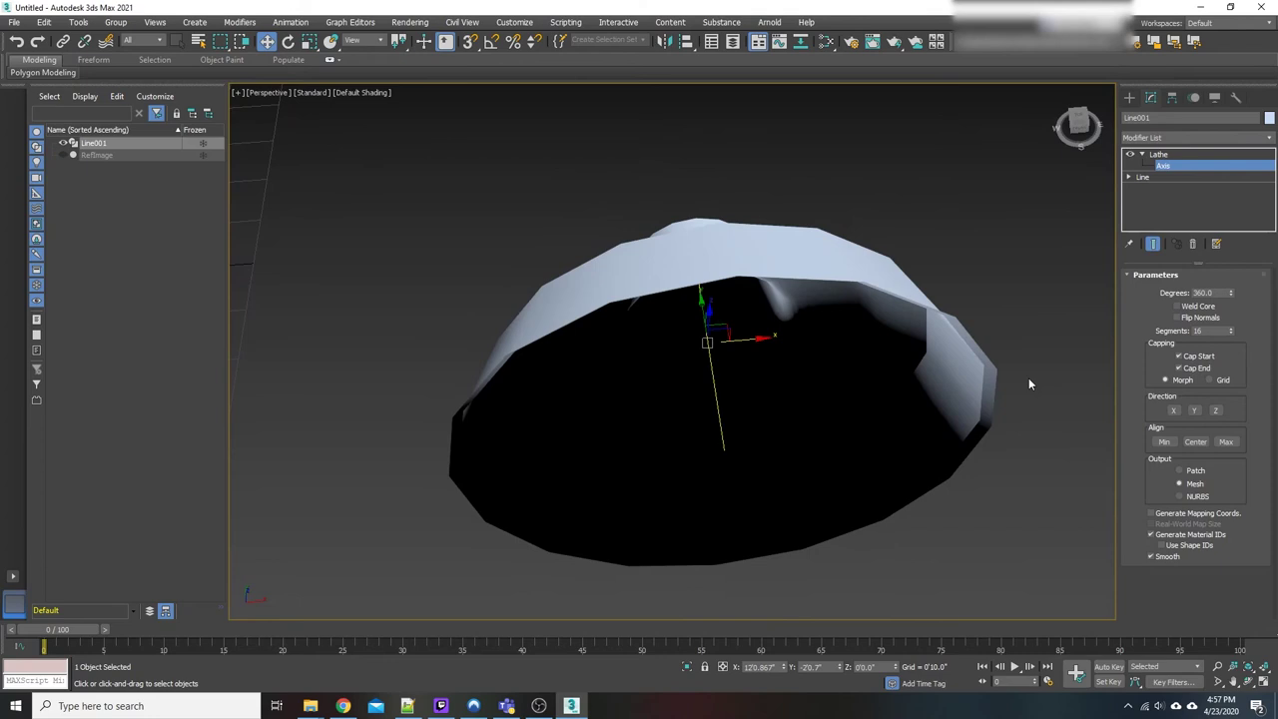
pyautogui.doubleClick(1204, 331)
pyautogui.write('32')
pyautogui.press('Return')
pyautogui.keyDown('alt'); pyautogui.moveTo(1073, 342); pyautogui.dragTo(838, 352, button='middle'); pyautogui.keyUp('alt')
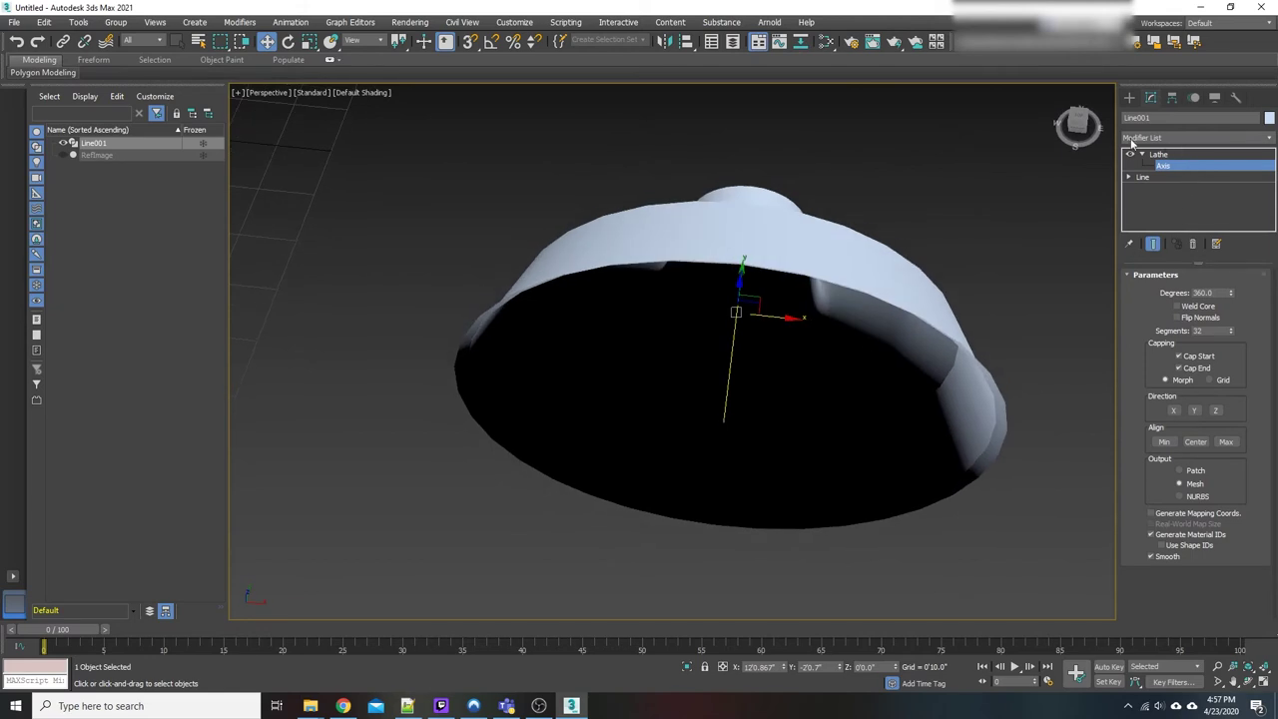
# - Add a Shell modifier above the Lathe for a 0'1.0" outer wall, then orbit to inspect
pyautogui.click(1176, 138)
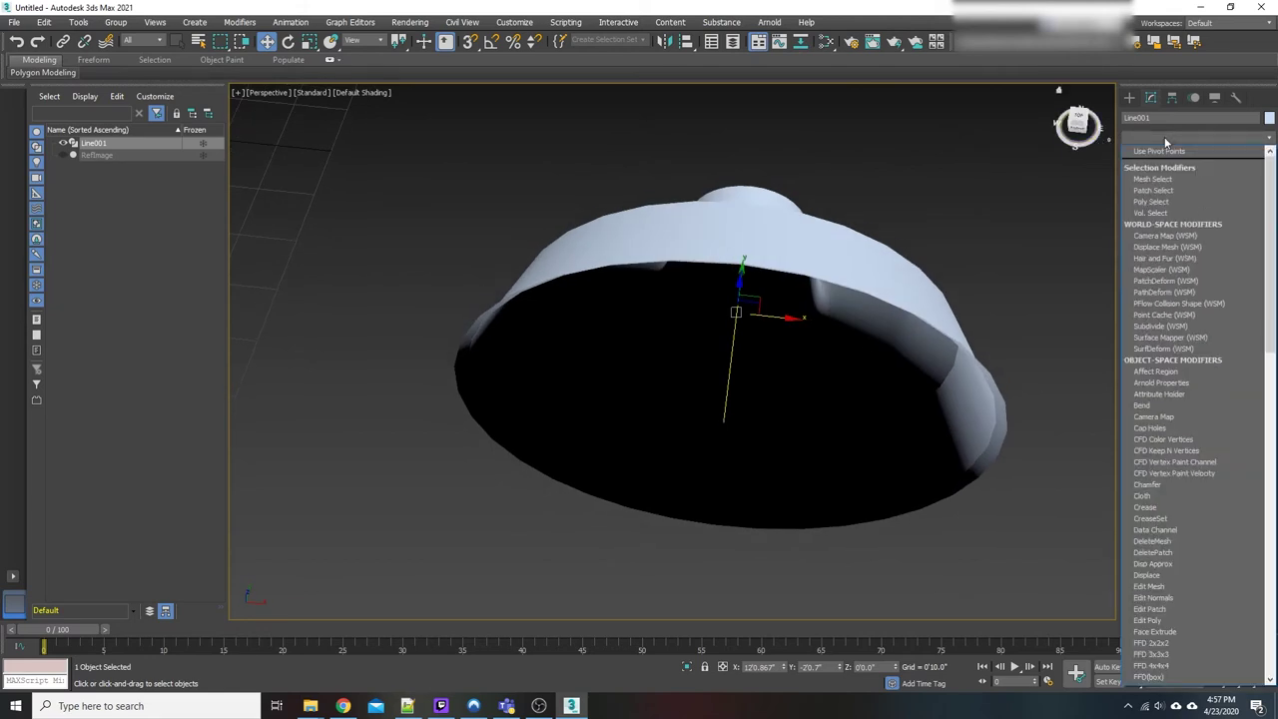
pyautogui.scroll(-15, 1196, 431)
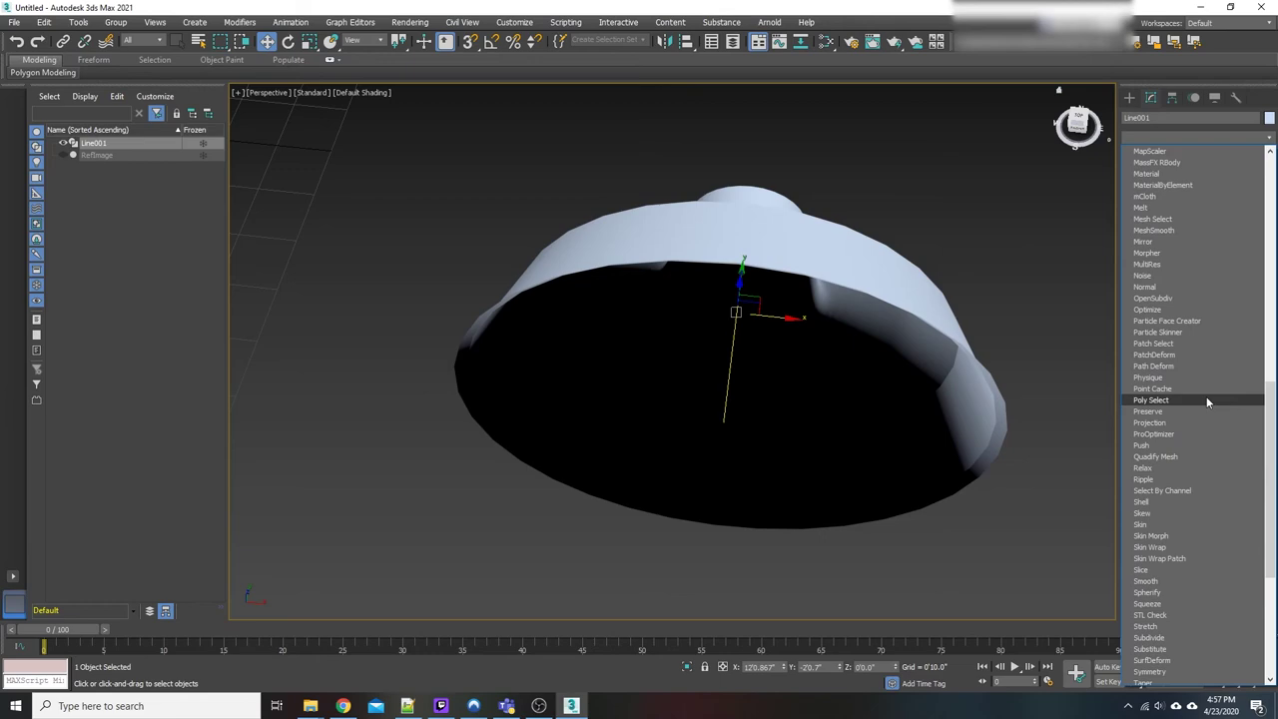
pyautogui.click(1154, 502)
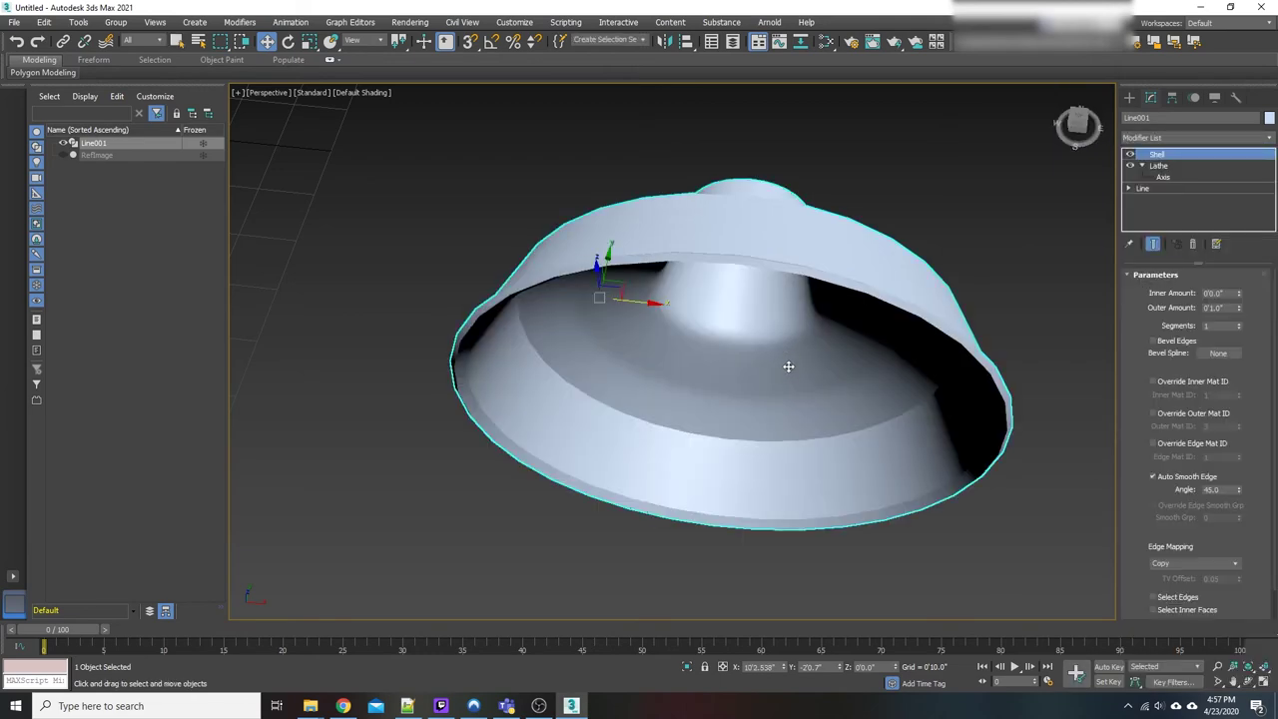
pyautogui.moveTo(770, 355)
pyautogui.keyDown('alt'); pyautogui.mouseDown(button='middle')
pyautogui.moveTo(768, 456)
pyautogui.moveTo(776, 338)
pyautogui.mouseUp(button='middle'); pyautogui.keyUp('alt')
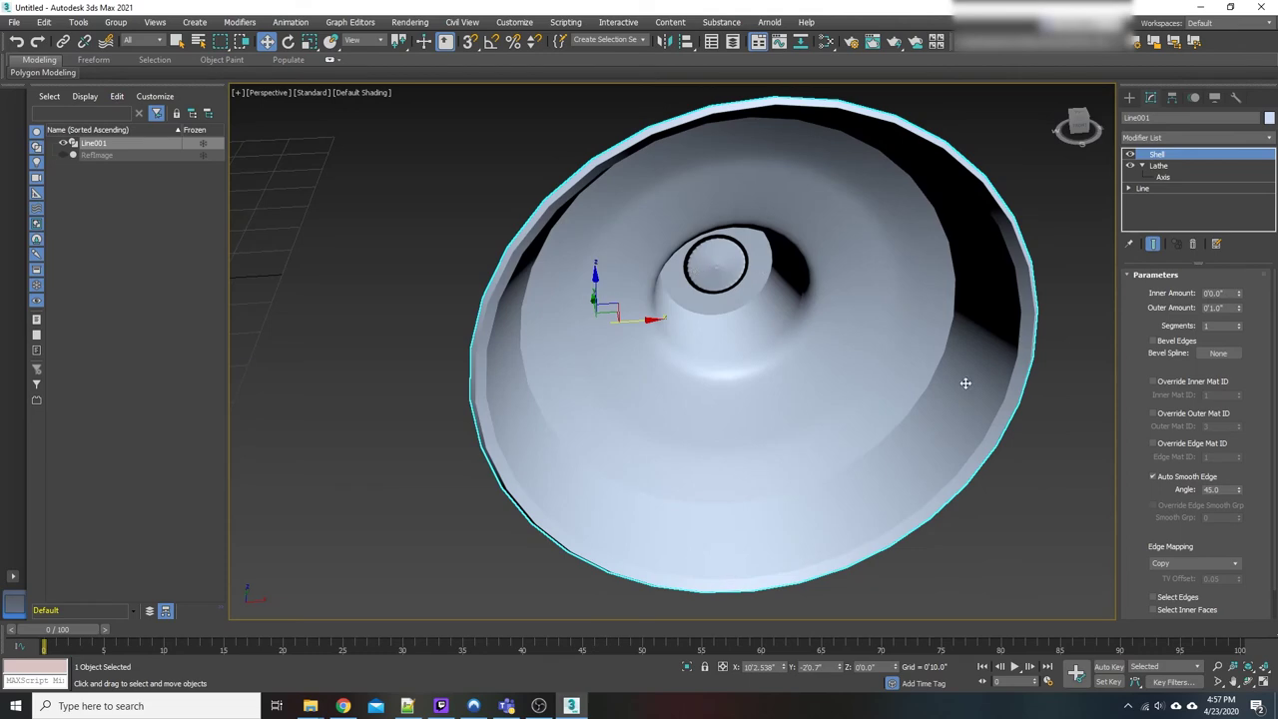
pyautogui.keyDown('alt'); pyautogui.moveTo(936, 296); pyautogui.dragTo(813, 346, button='middle'); pyautogui.keyUp('alt')
# - Select Line001's top end vertex, slide it along X, and check the lathed result
pyautogui.click(1129, 177)
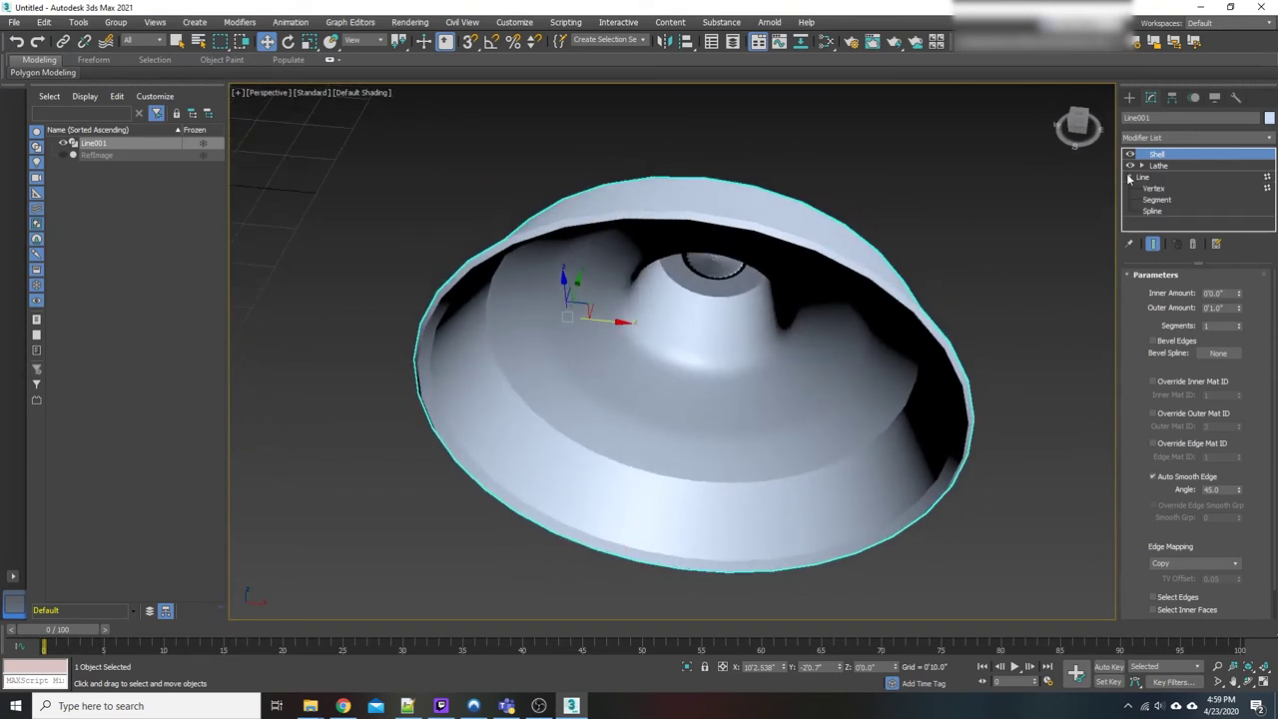
pyautogui.click(1152, 188)
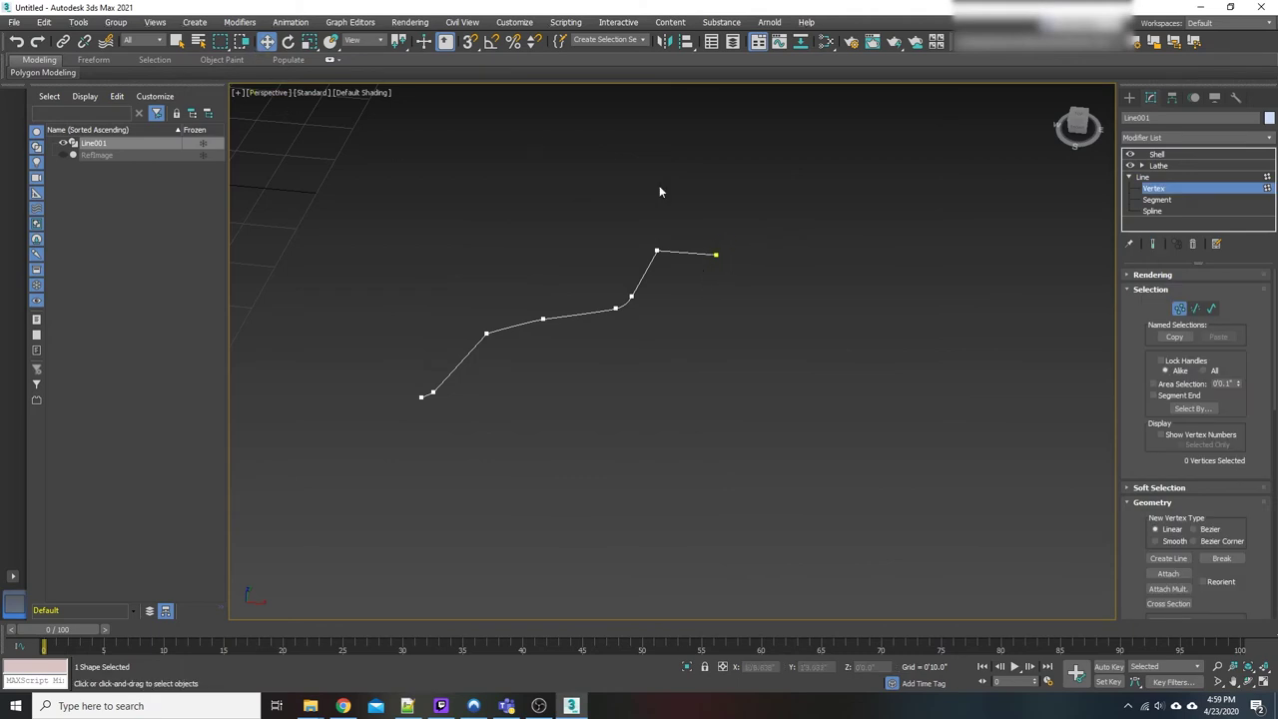
pyautogui.click(717, 254)
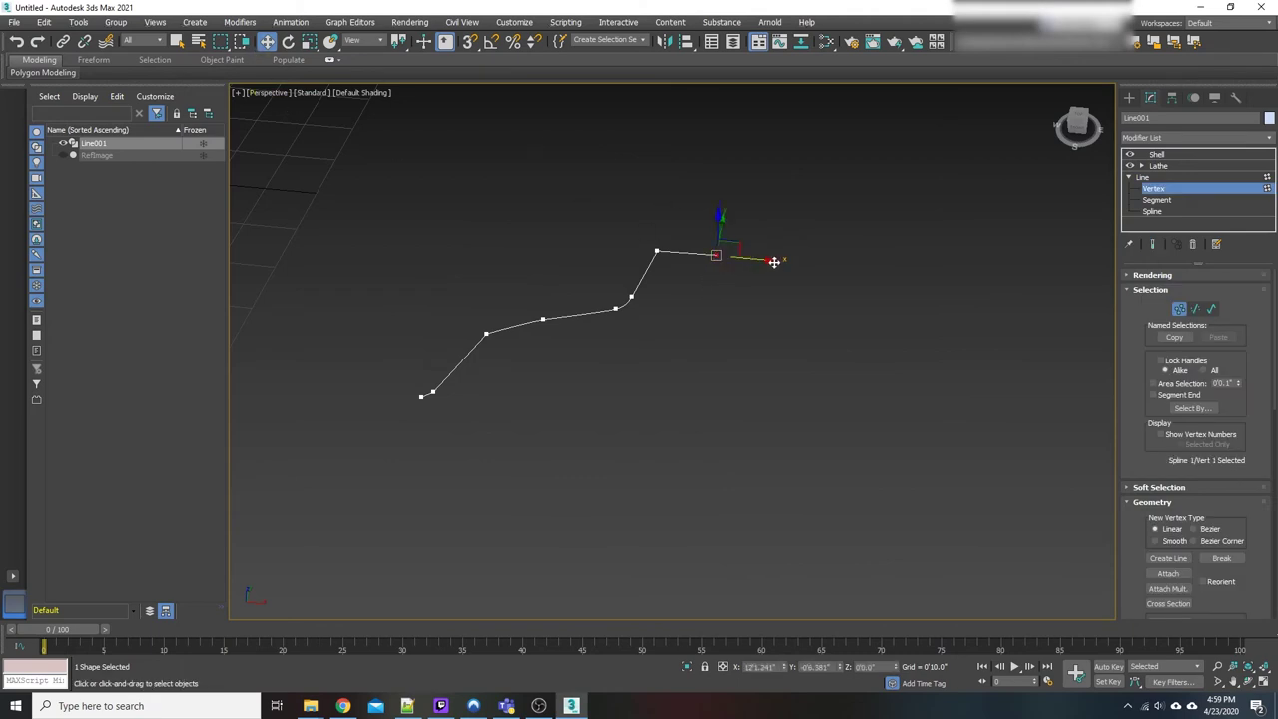
pyautogui.moveTo(774, 262); pyautogui.dragTo(763, 260)
pyautogui.click(1174, 166)
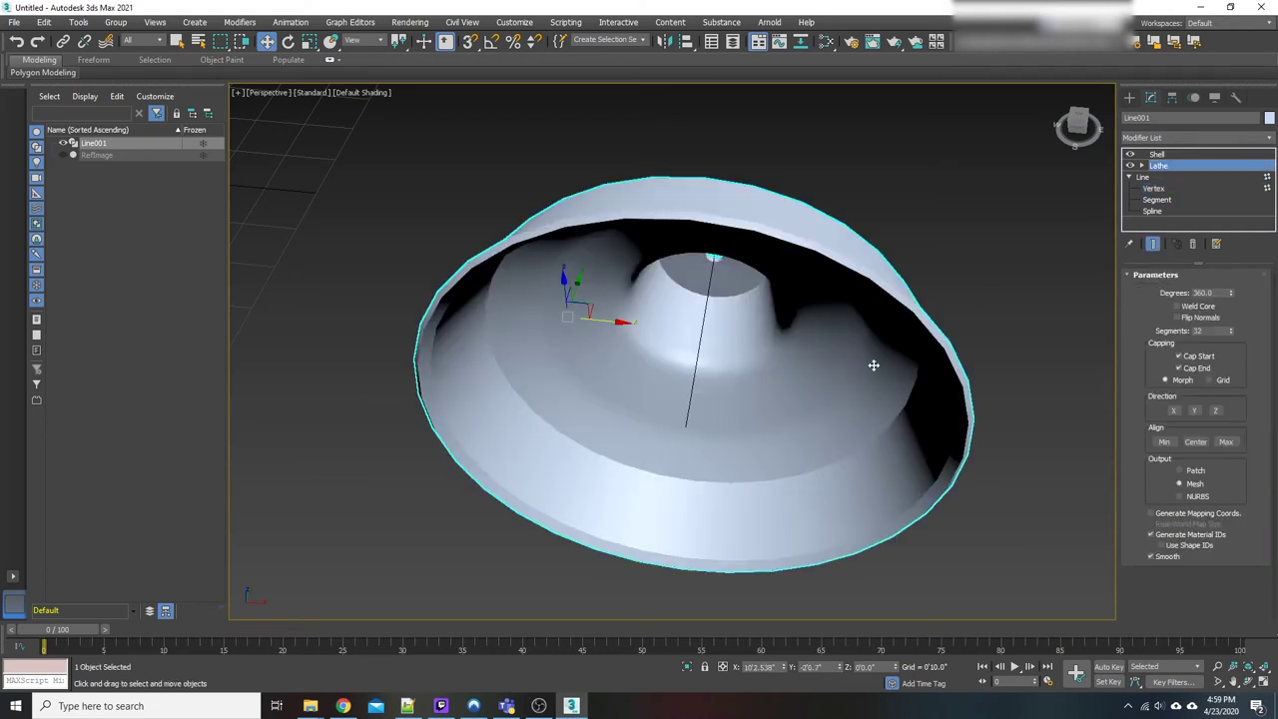
pyautogui.keyDown('alt'); pyautogui.moveTo(724, 349); pyautogui.dragTo(730, 458, button='middle'); pyautogui.keyUp('alt')
# - Move the end vertex further along X to open the neck, then orbit to inspect
pyautogui.press('1')
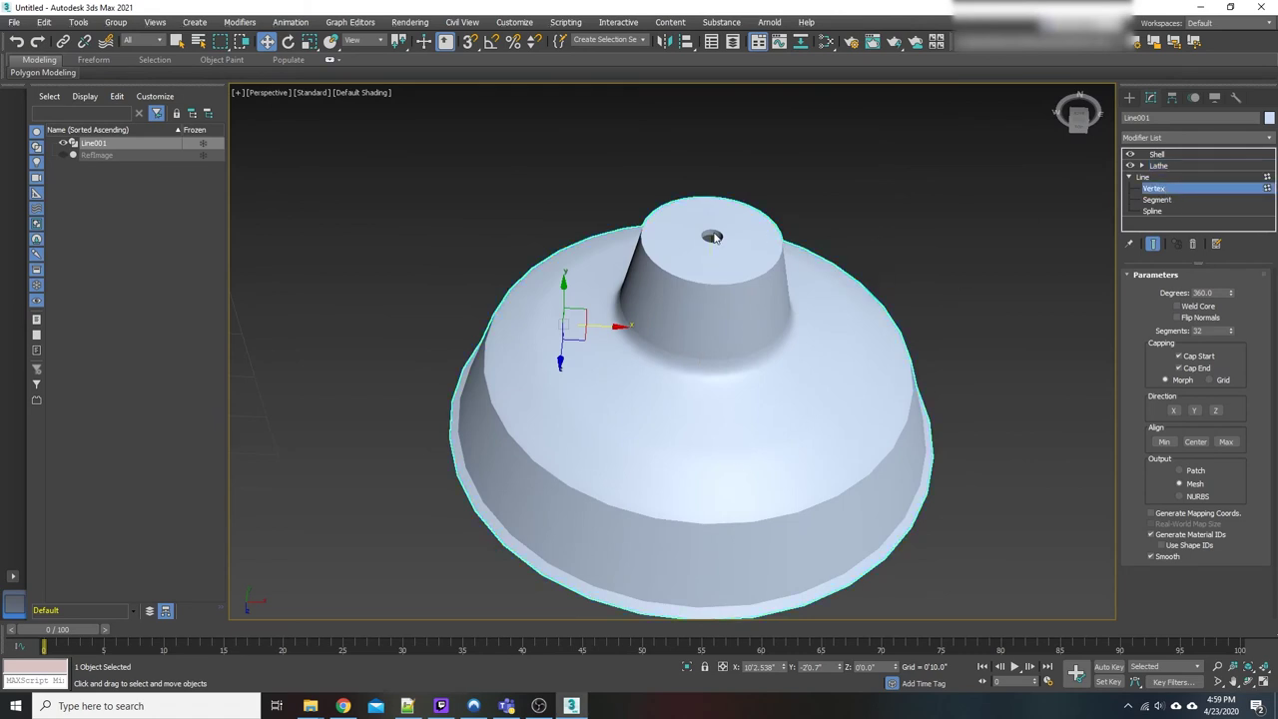
pyautogui.moveTo(757, 243); pyautogui.dragTo(724, 243)
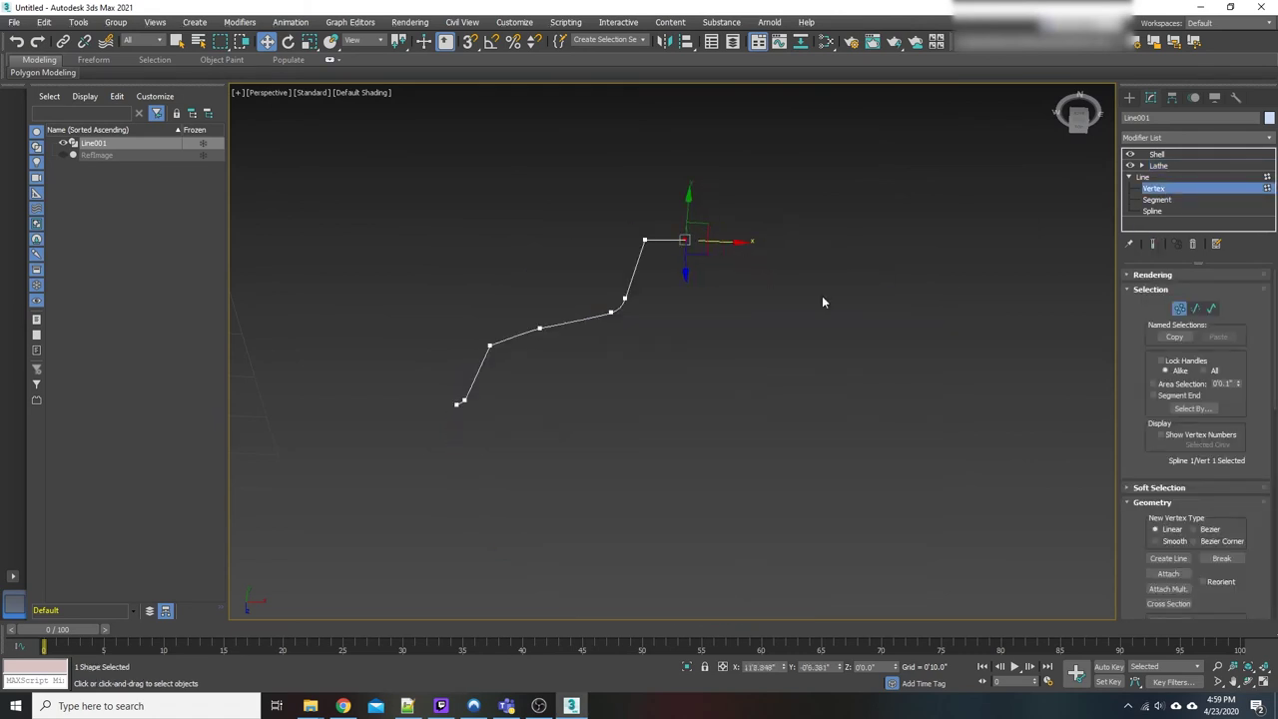
pyautogui.click(1157, 166)
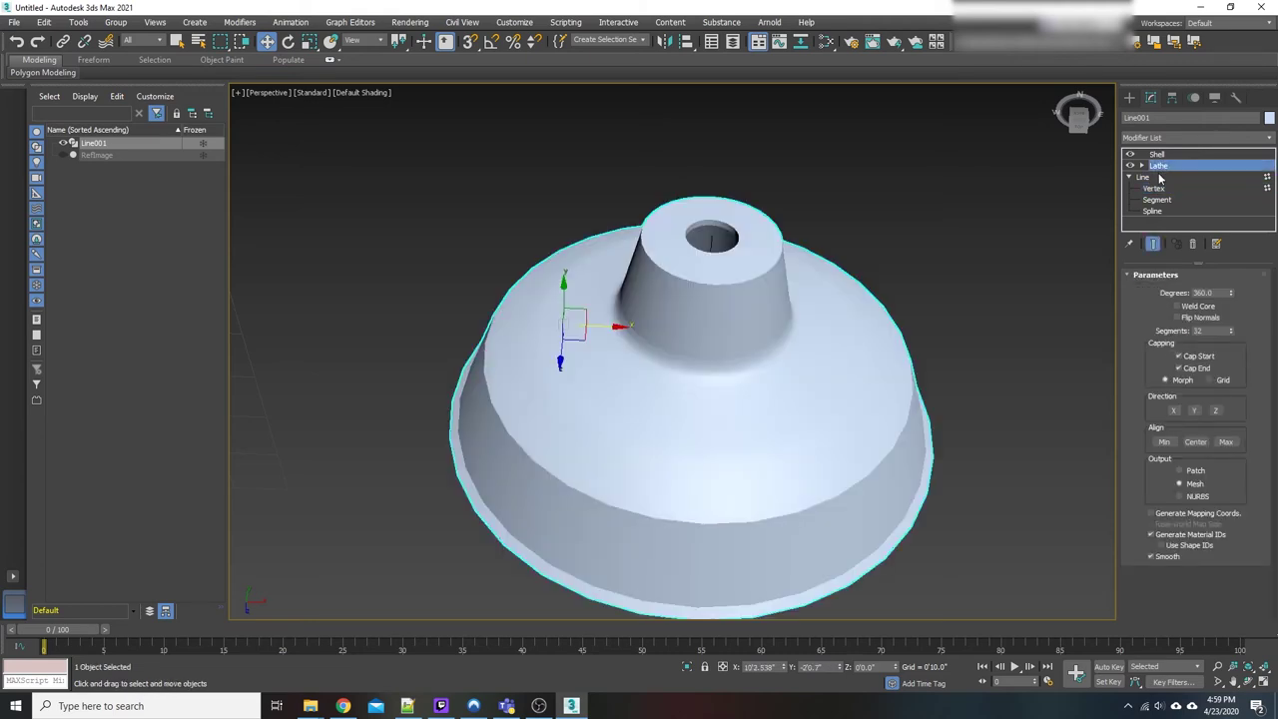
pyautogui.keyDown('alt'); pyautogui.moveTo(912, 312); pyautogui.dragTo(865, 219, button='middle'); pyautogui.keyUp('alt')
pyautogui.keyDown('alt'); pyautogui.moveTo(881, 303); pyautogui.dragTo(762, 385, button='middle'); pyautogui.keyUp('alt')
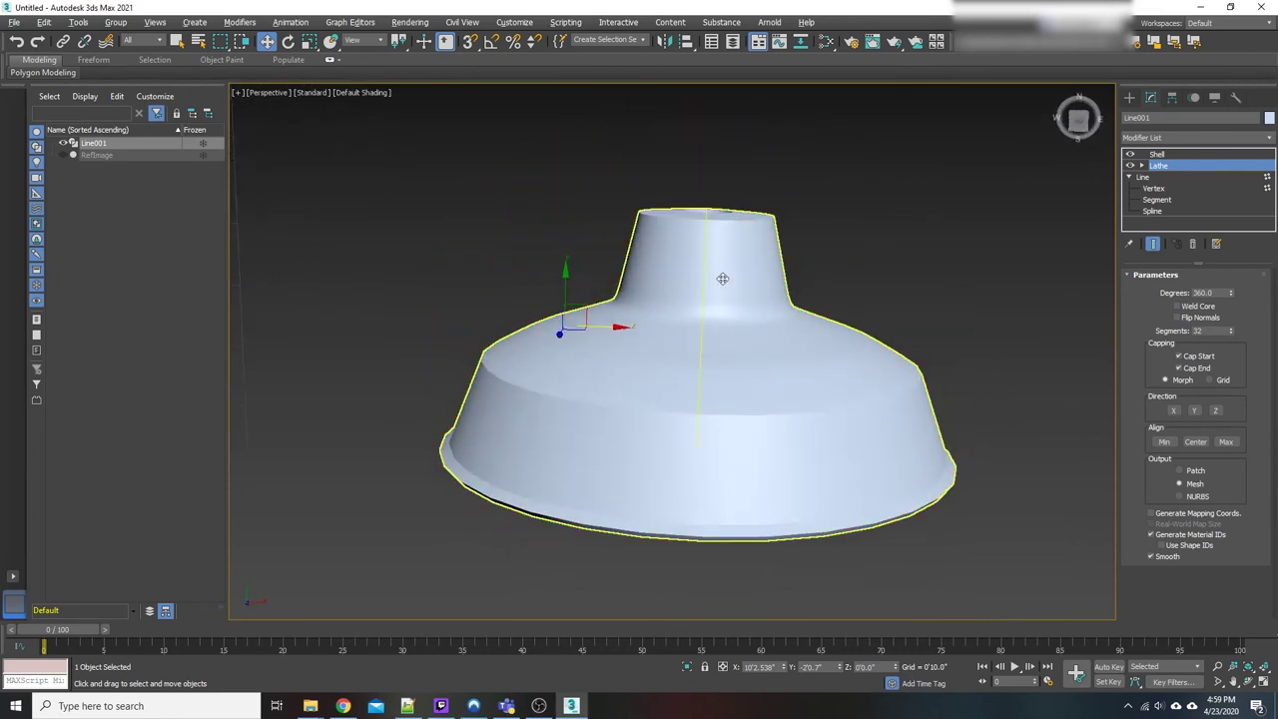
pyautogui.keyDown('alt'); pyautogui.moveTo(729, 274); pyautogui.dragTo(724, 191, button='middle'); pyautogui.keyUp('alt')
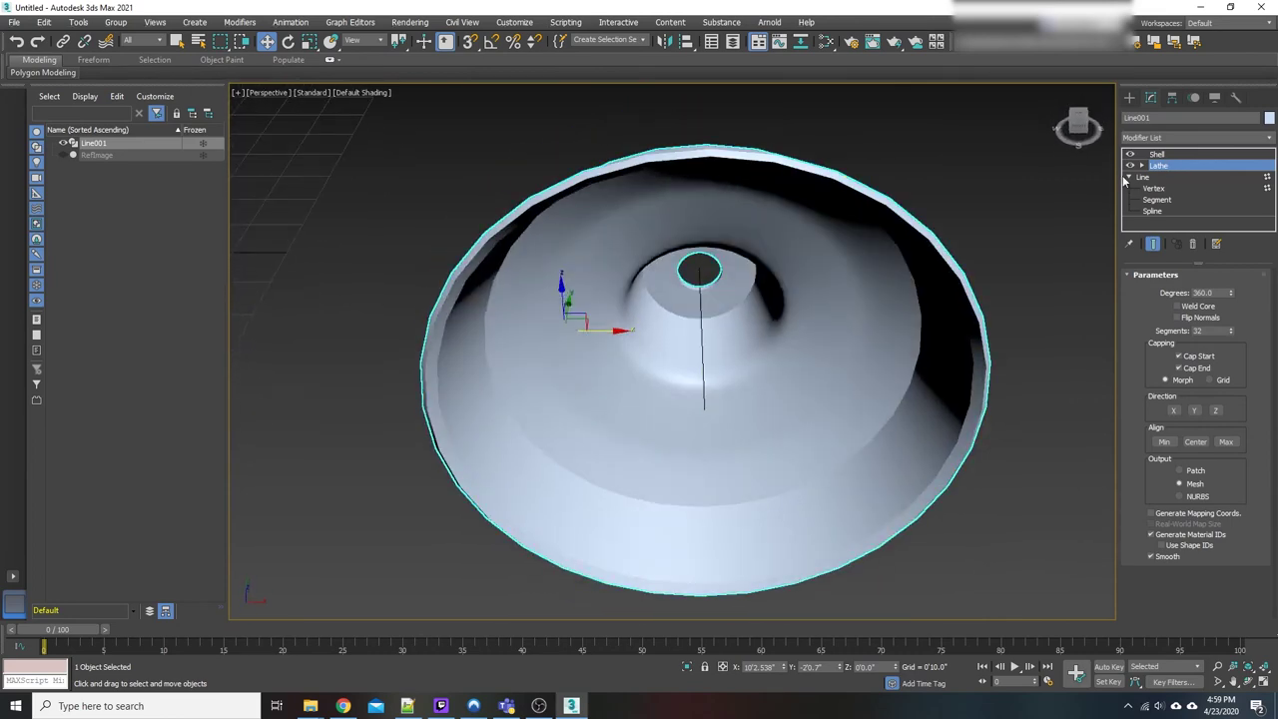
# - Set the Shell's Outer Amount to 0'1.62", keeping Inner Amount at zero
pyautogui.click(1131, 177)
pyautogui.keyDown('alt'); pyautogui.moveTo(1007, 243); pyautogui.dragTo(849, 290, button='middle'); pyautogui.keyUp('alt')
pyautogui.click(1158, 155)
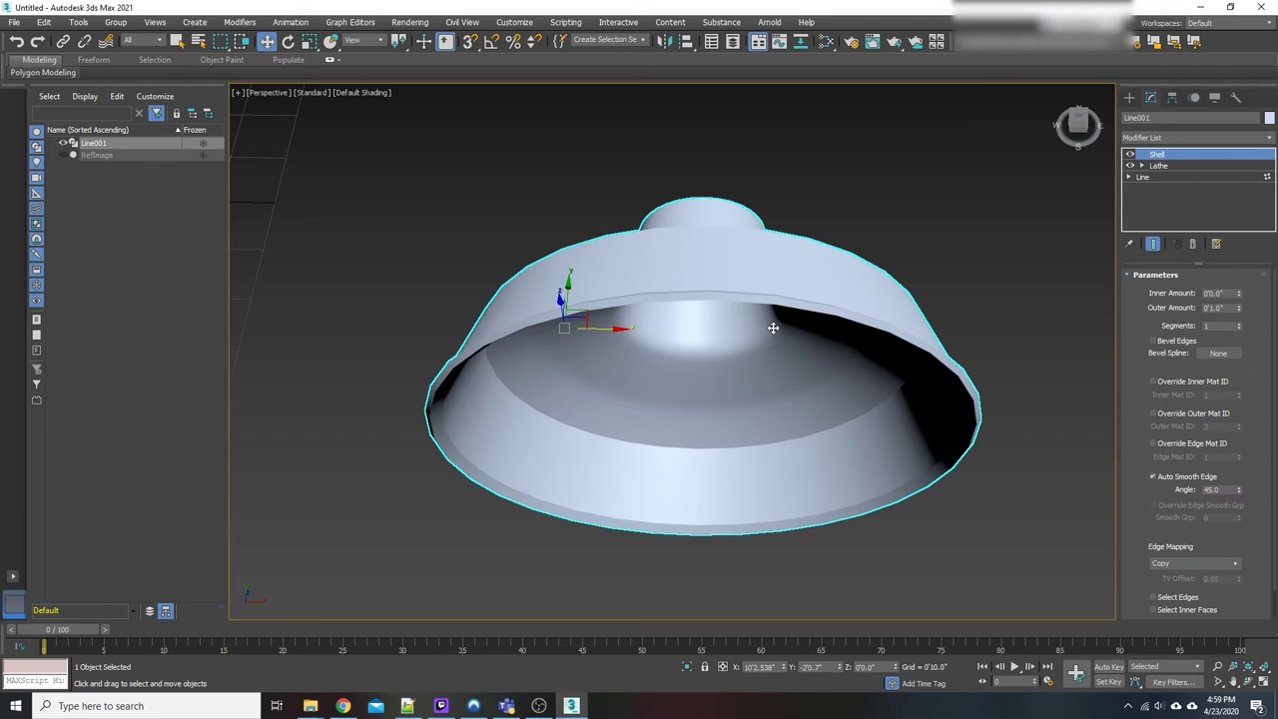
pyautogui.keyDown('alt'); pyautogui.moveTo(1004, 304); pyautogui.dragTo(825, 383, button='middle'); pyautogui.keyUp('alt')
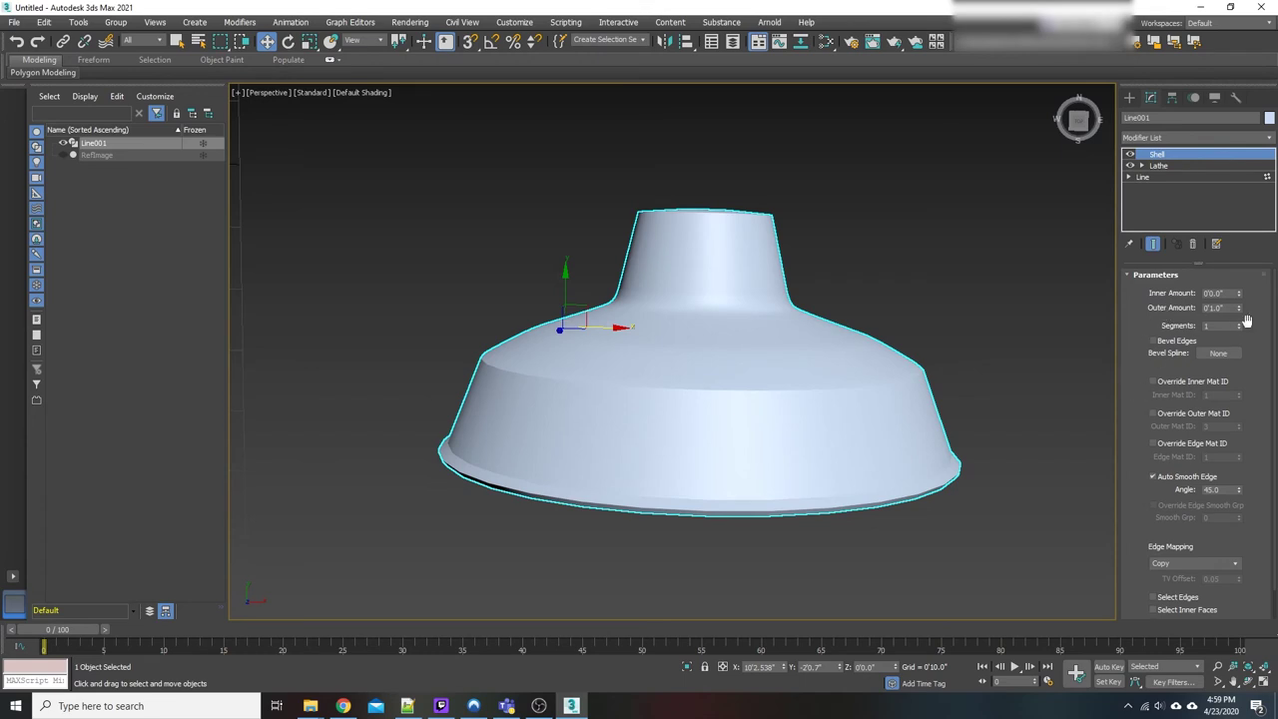
pyautogui.hotkey('shift', 'z')
pyautogui.hotkey('shift', 'z')
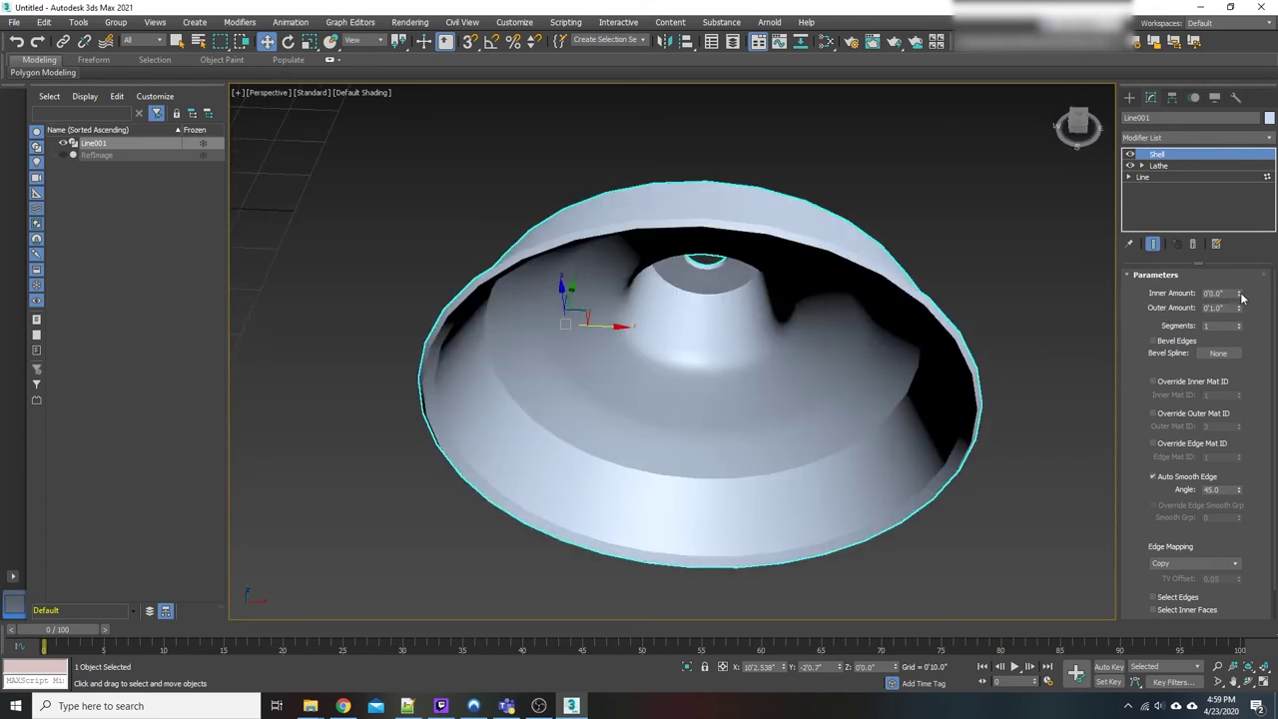
pyautogui.moveTo(1241, 297); pyautogui.dragTo(12, 376)
pyautogui.moveTo(1243, 313); pyautogui.dragTo(1167, 265)
pyautogui.keyDown('alt'); pyautogui.moveTo(634, 399); pyautogui.dragTo(636, 343, button='middle'); pyautogui.keyUp('alt')
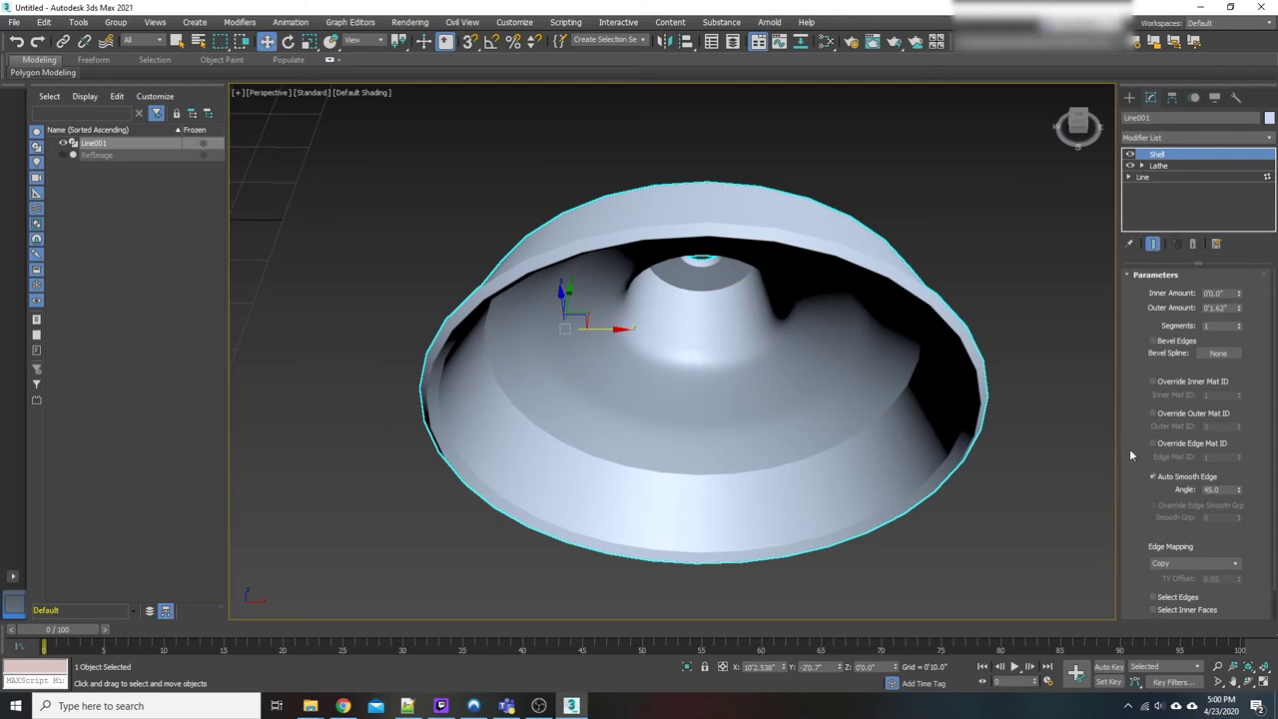
pyautogui.keyDown('alt'); pyautogui.moveTo(801, 261); pyautogui.dragTo(821, 344, button='middle'); pyautogui.keyUp('alt')
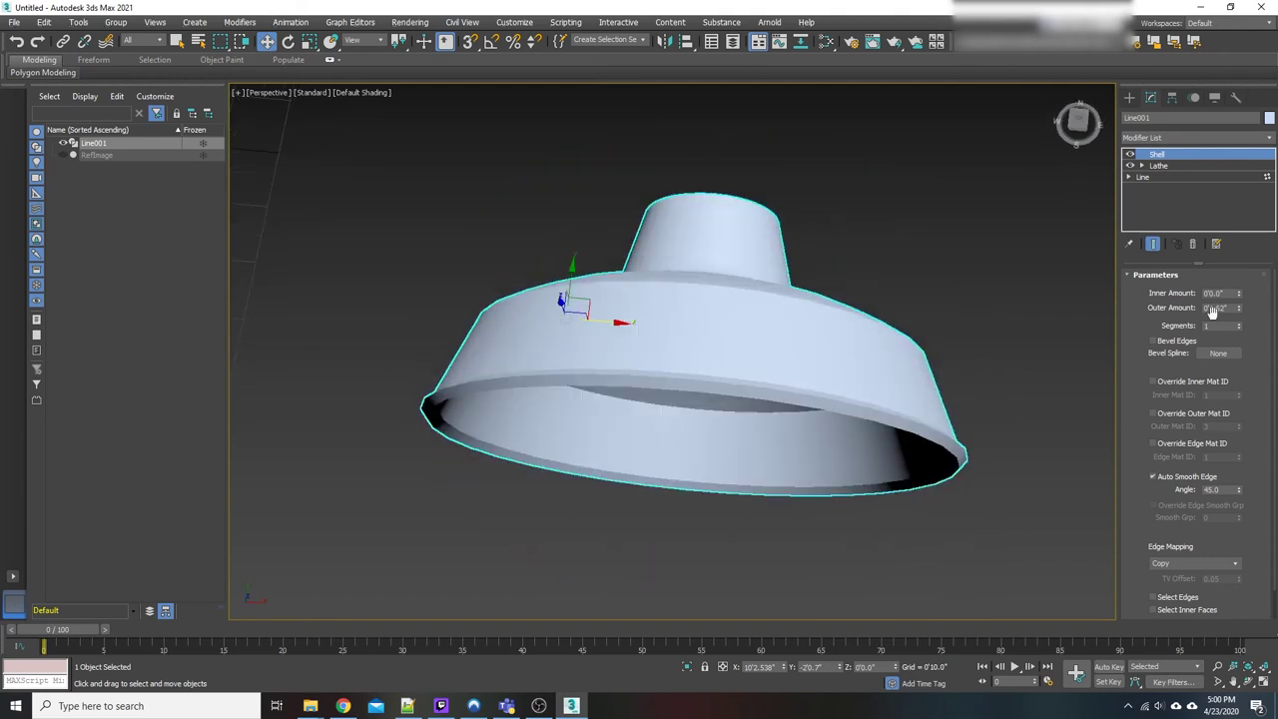
# - Add a TurboSmooth modifier (1 iteration) to the lampshade and inspect its smoothed top and hollow underside
pyautogui.click(1174, 139)
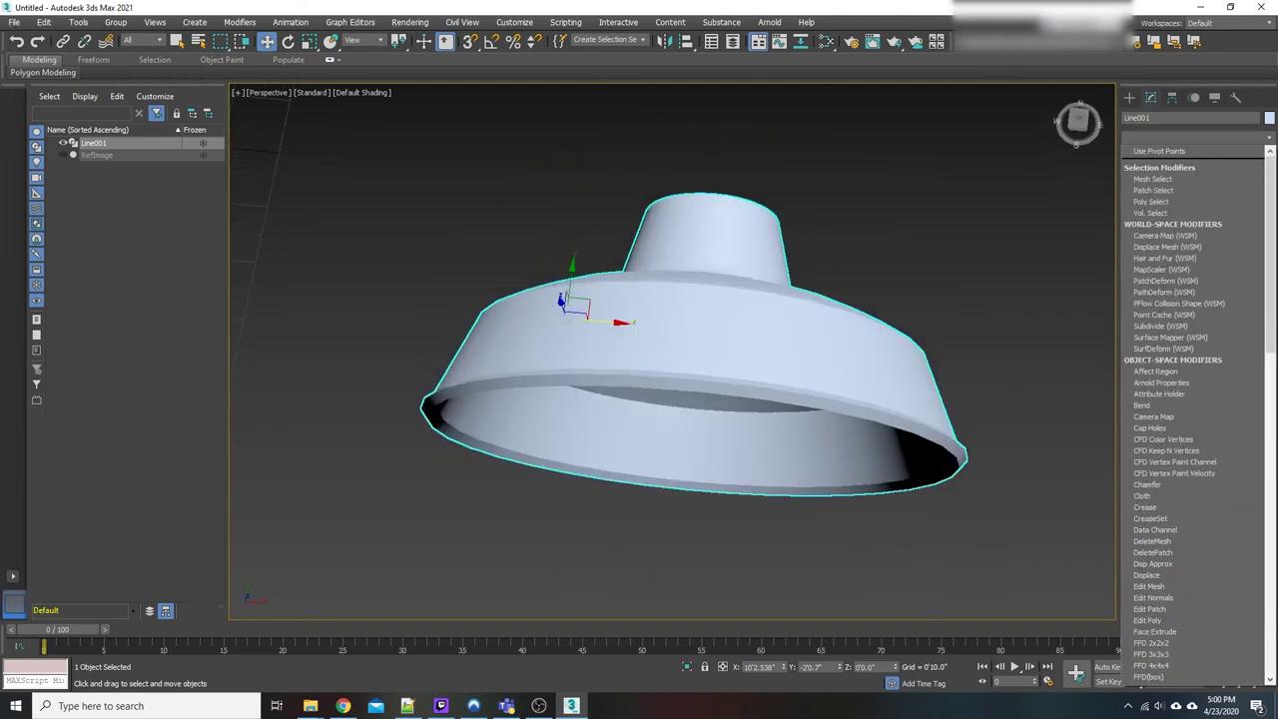
pyautogui.scroll(-20, 1148, 454)
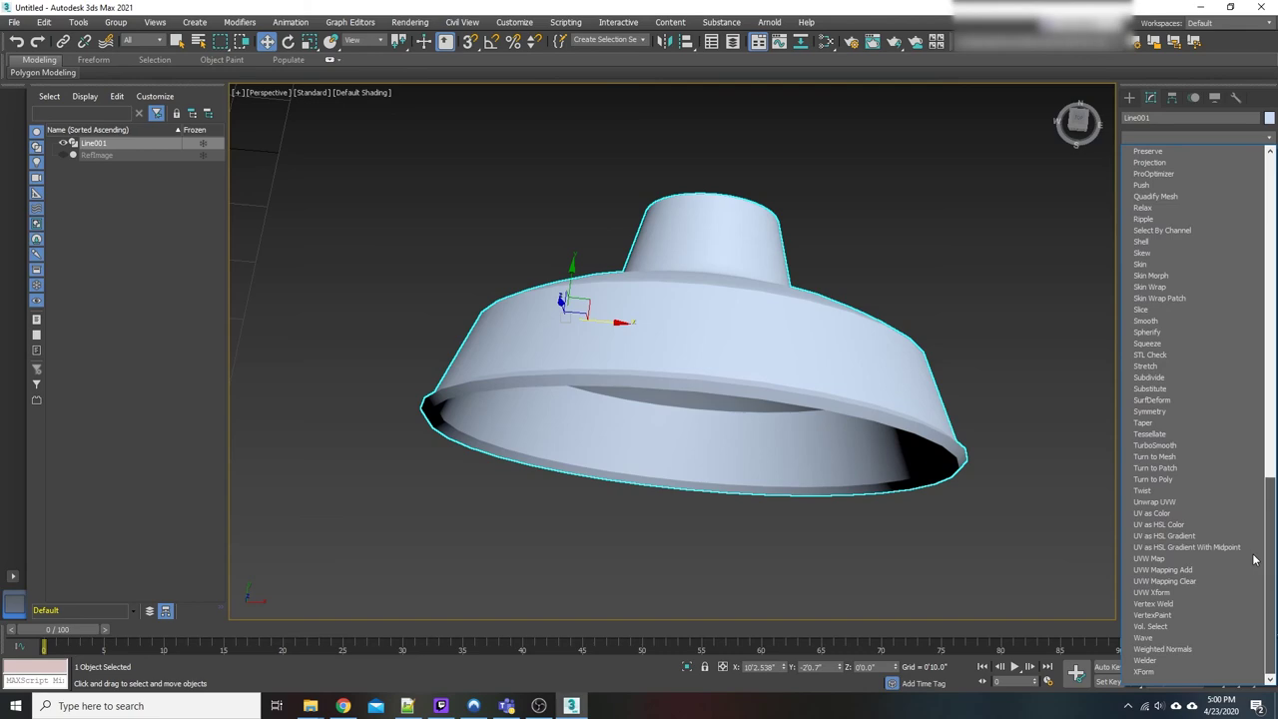
pyautogui.click(1148, 449)
pyautogui.keyDown('alt'); pyautogui.moveTo(719, 439); pyautogui.dragTo(708, 408, button='middle'); pyautogui.keyUp('alt')
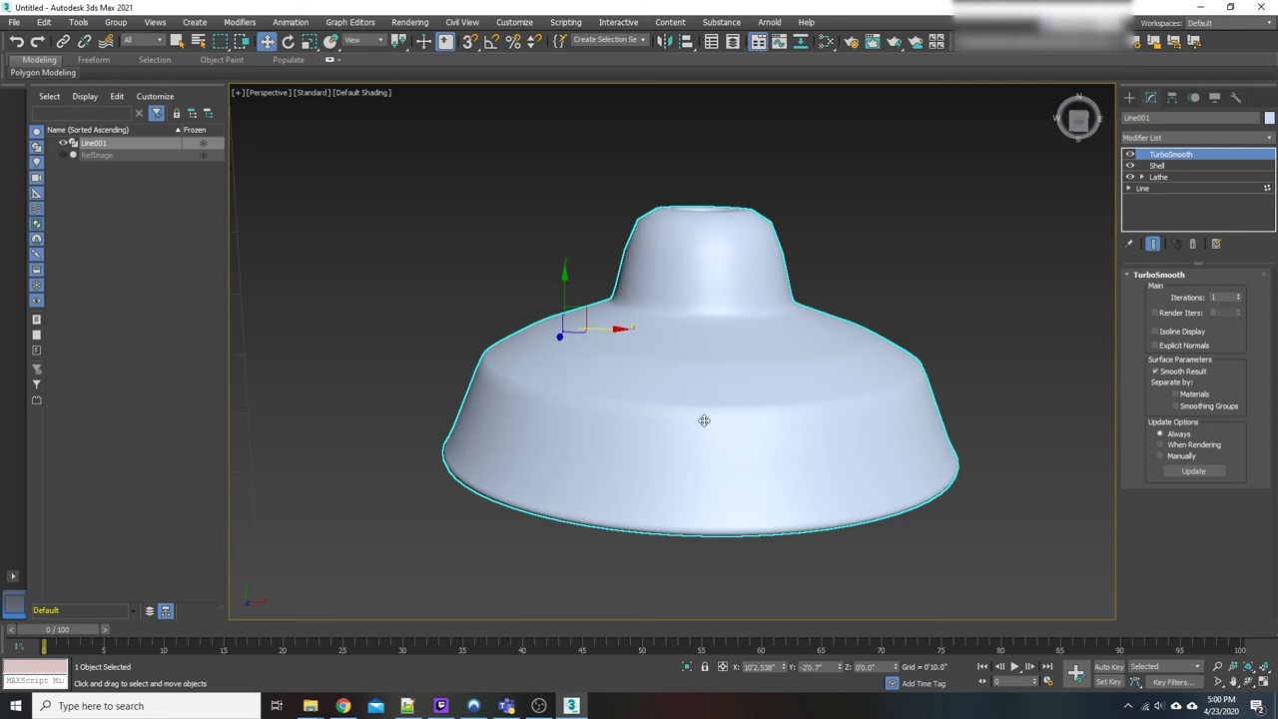
pyautogui.keyDown('alt'); pyautogui.moveTo(698, 416); pyautogui.dragTo(689, 354, button='middle'); pyautogui.keyUp('alt')
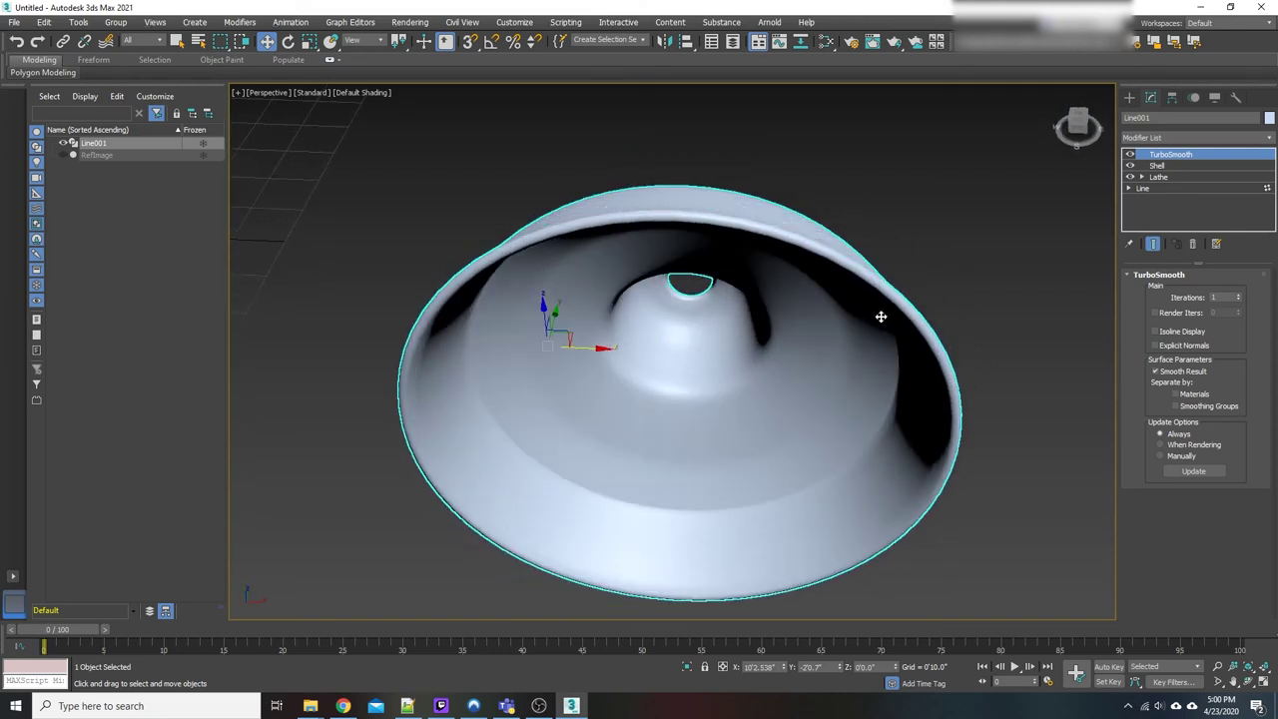